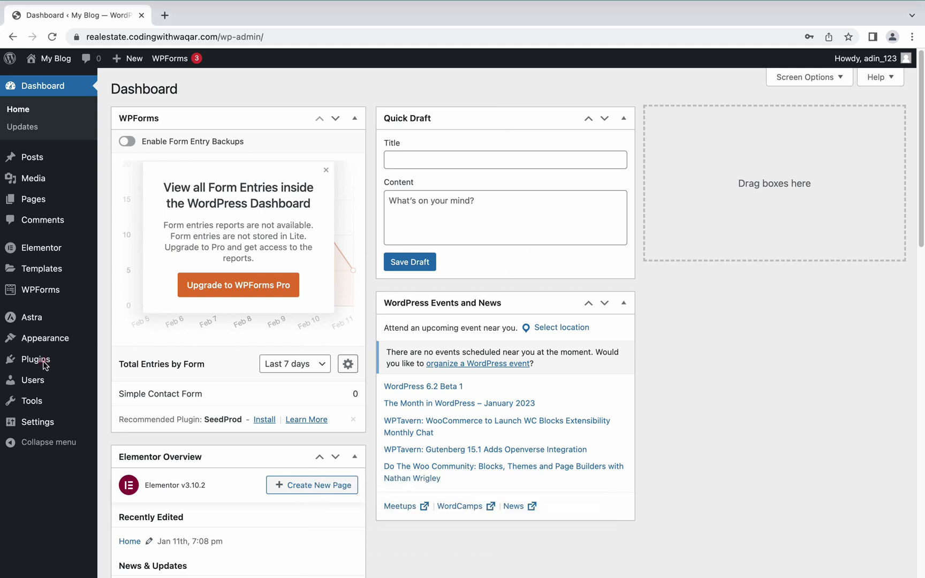
Search the plugin directory for 'lo', then install and activate the LoginPress plugin
mouse_move(43, 364)
click(123, 378)
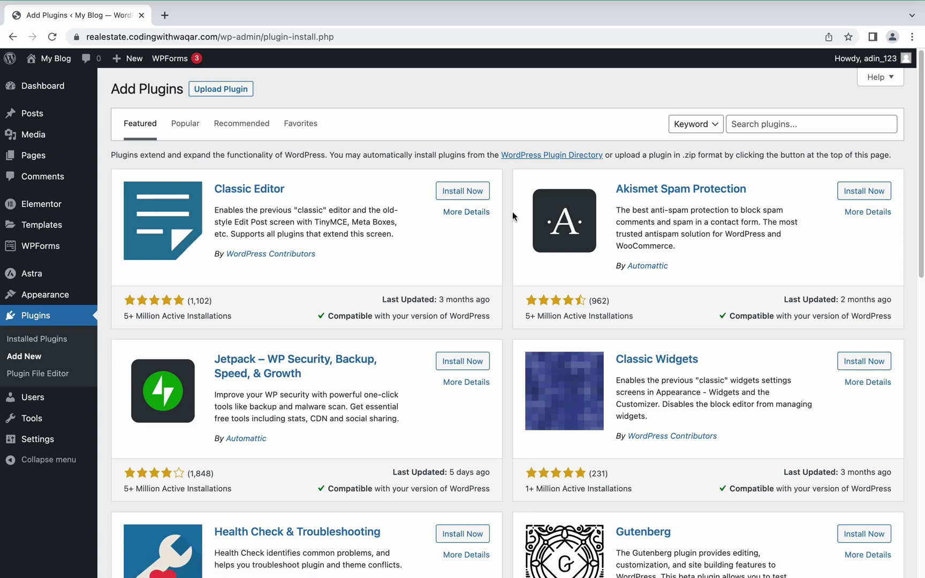
click(751, 123)
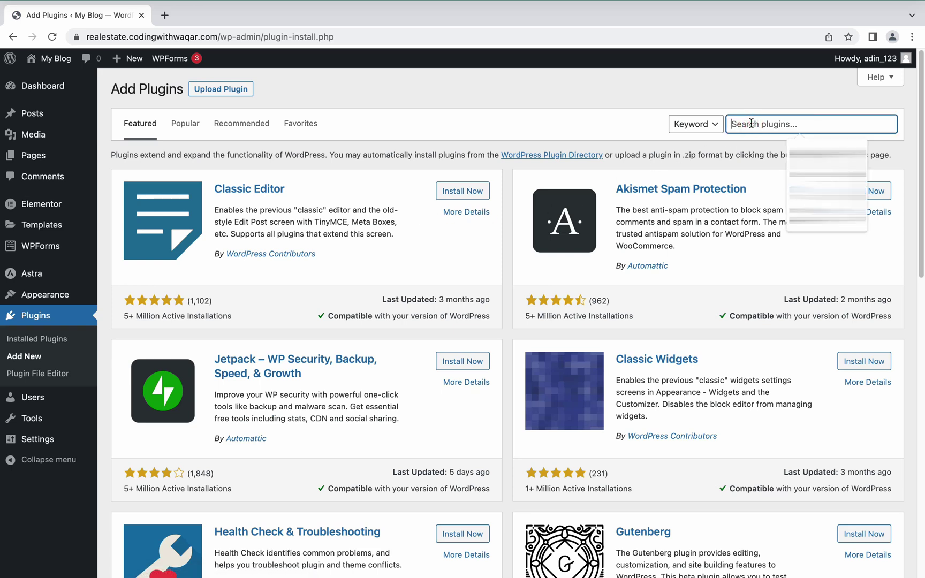
text(loginpress)
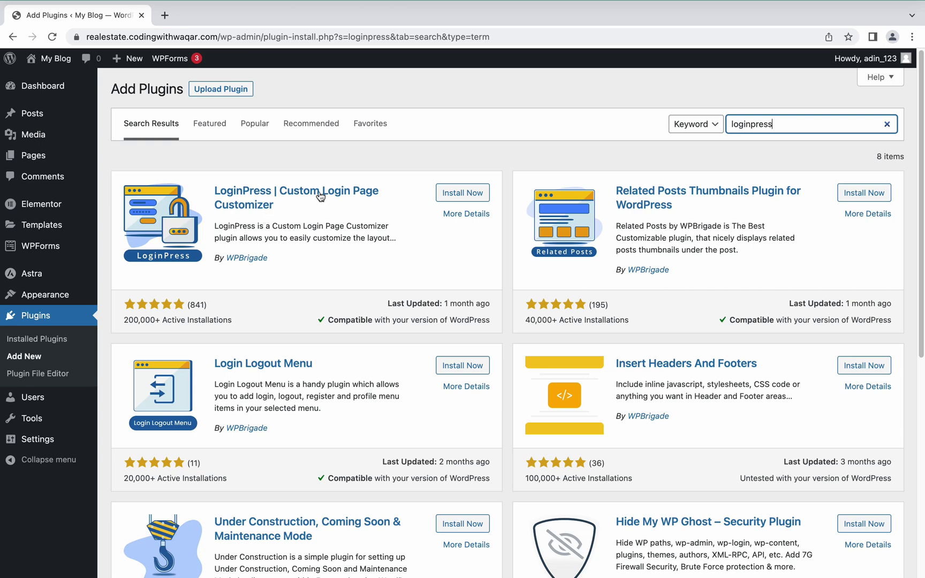
click(462, 196)
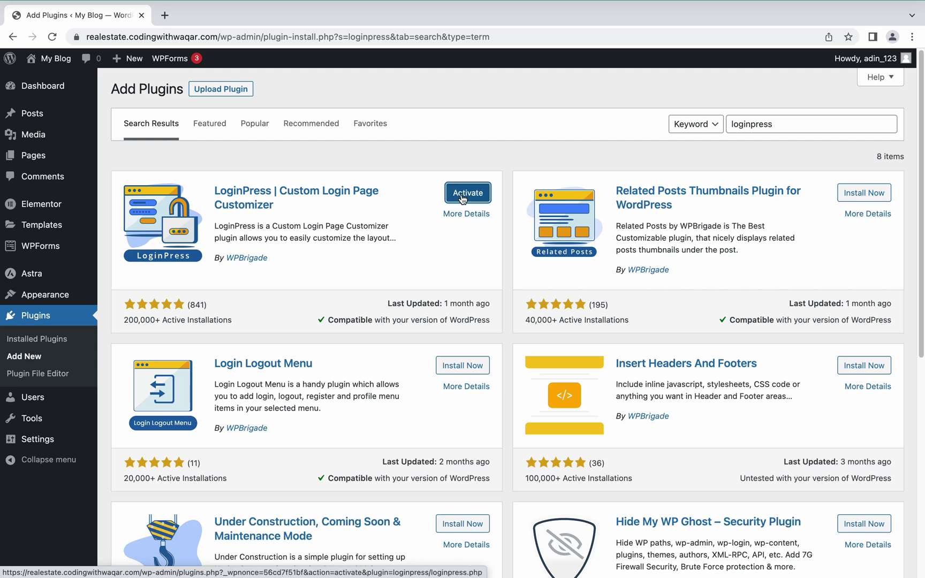
click(463, 195)
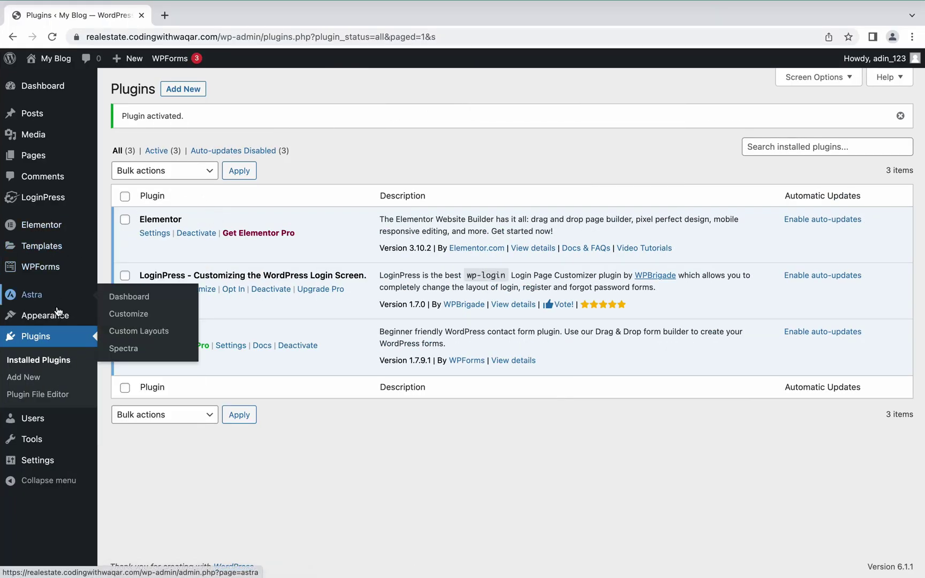
In the Customizer's LoginPress Logo section, set logo.png as the login logo and publish
mouse_move(68, 319)
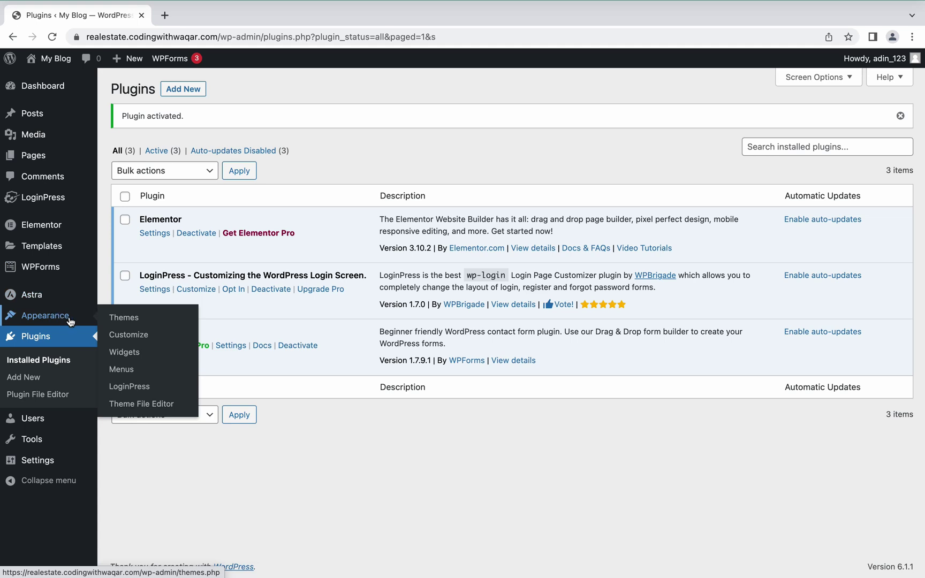
click(127, 336)
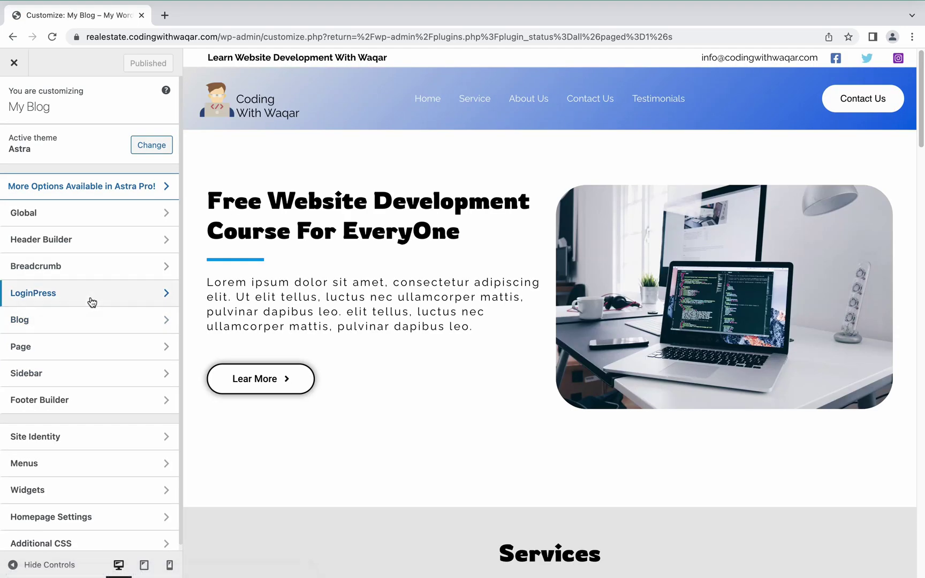
click(92, 303)
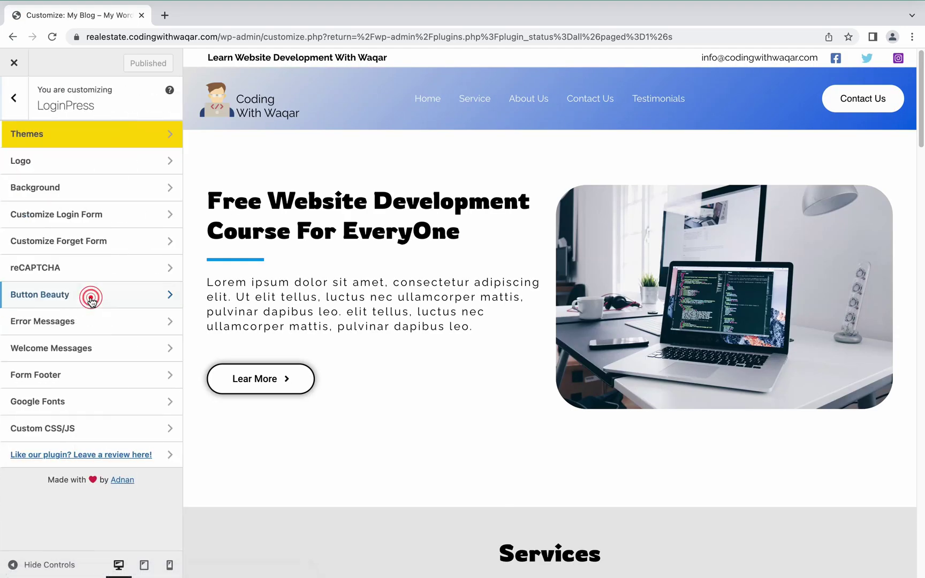
click(43, 172)
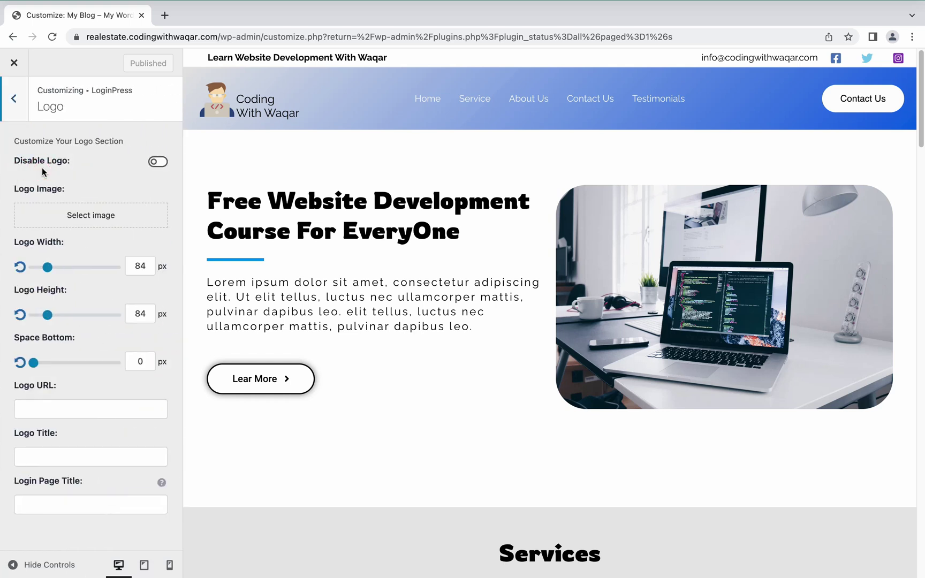
click(96, 216)
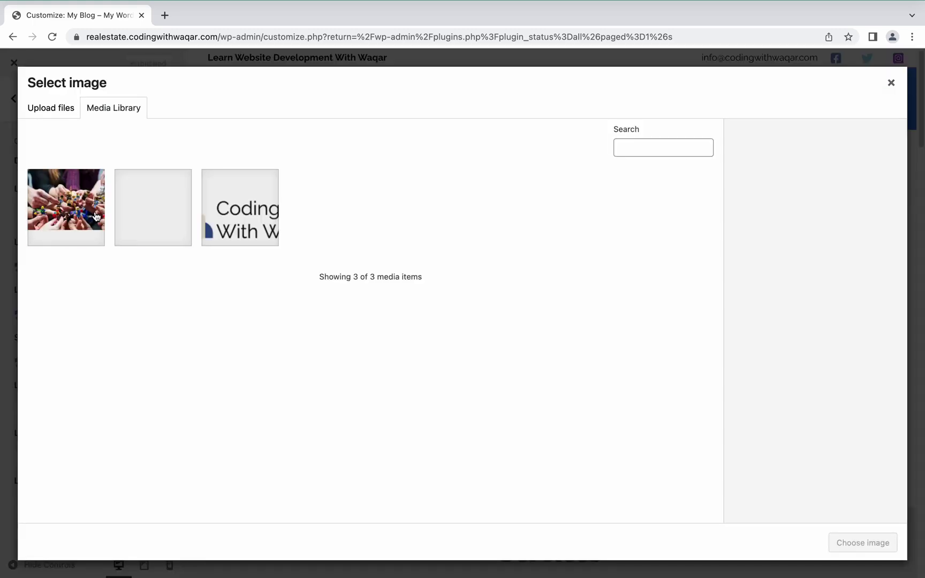
click(179, 217)
click(258, 239)
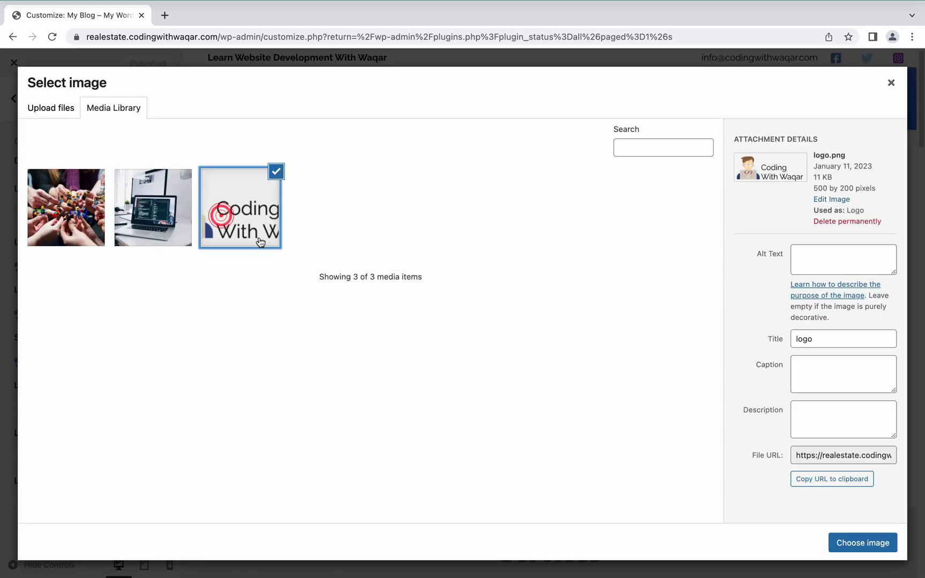
click(849, 539)
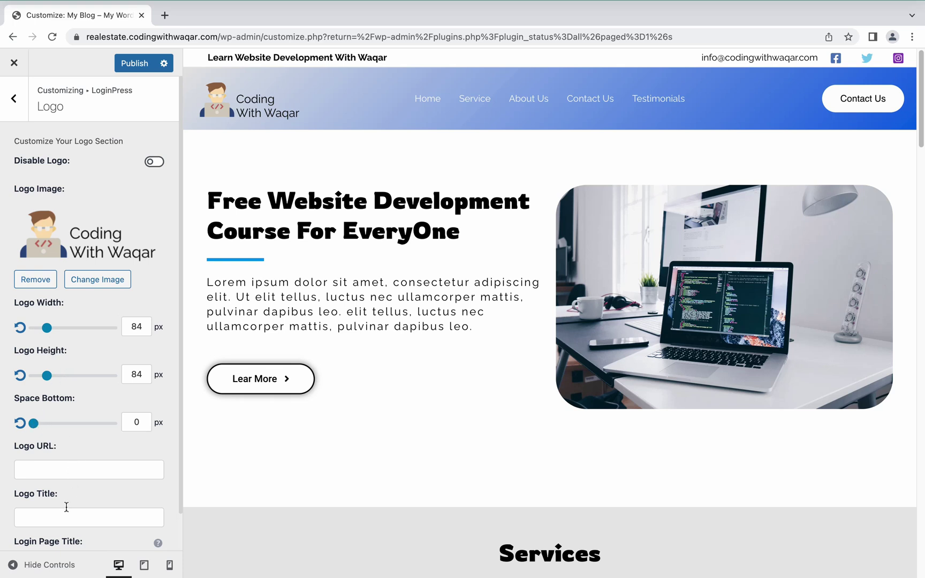
click(134, 69)
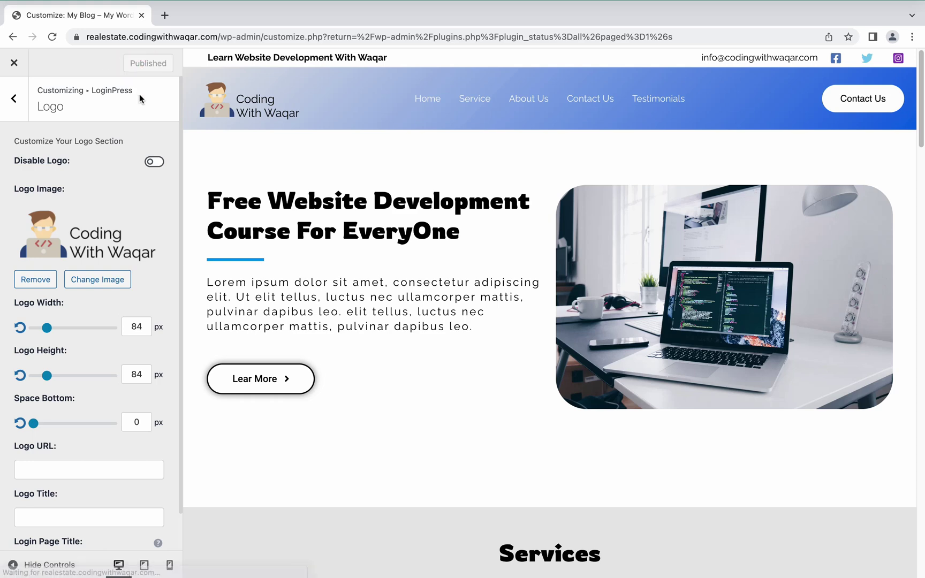
key(ctrl+Left)
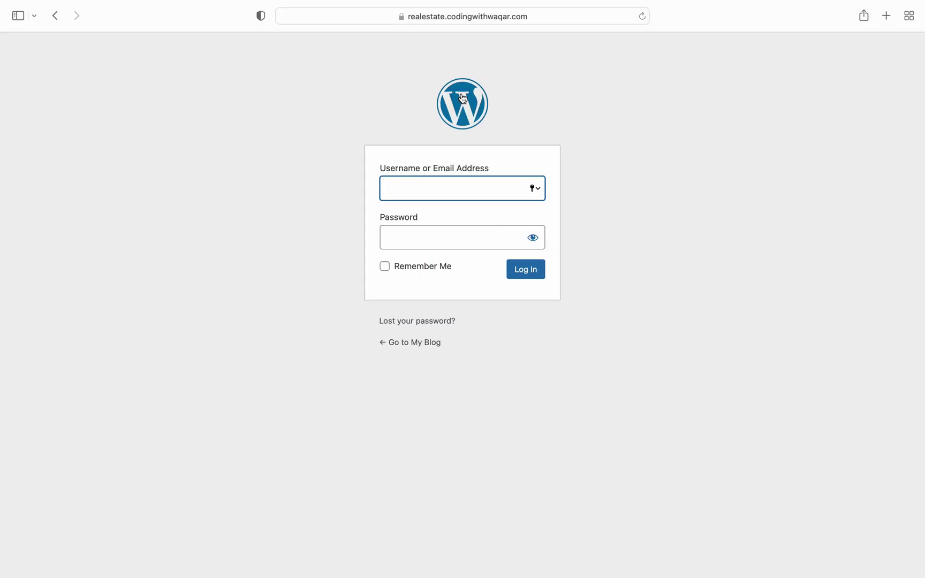
click(643, 23)
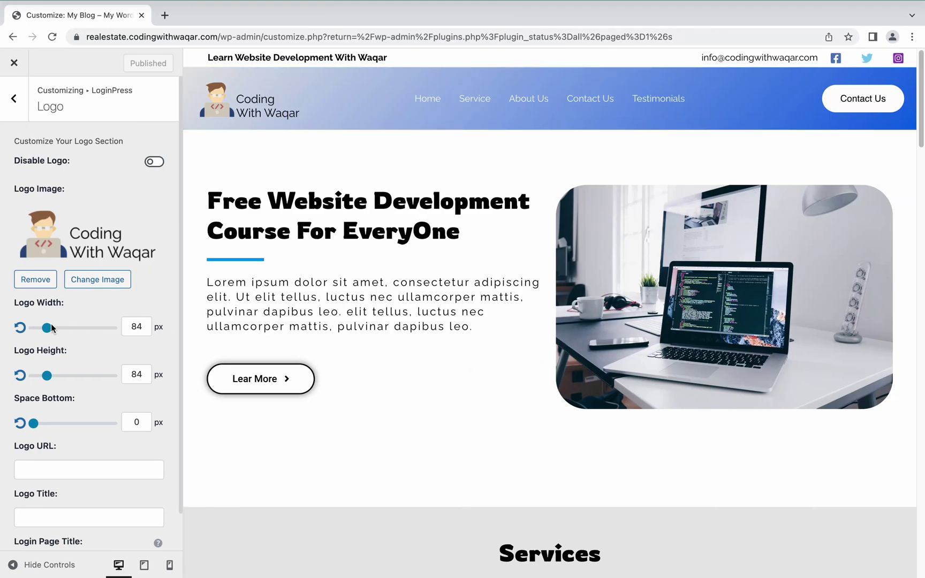
Widen the login logo to 122 px, publish, and check it on the reloaded login page
drag(46, 328, 53, 330)
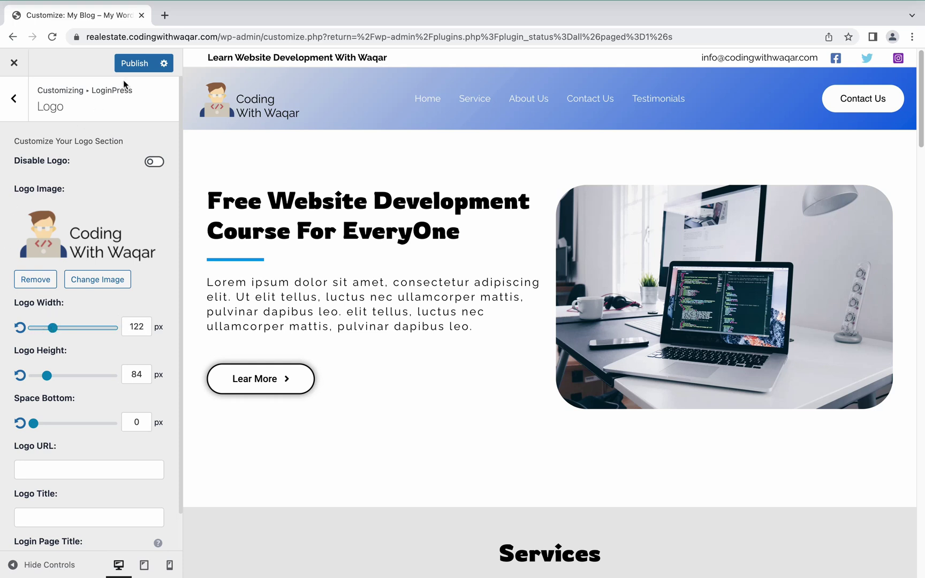
click(132, 64)
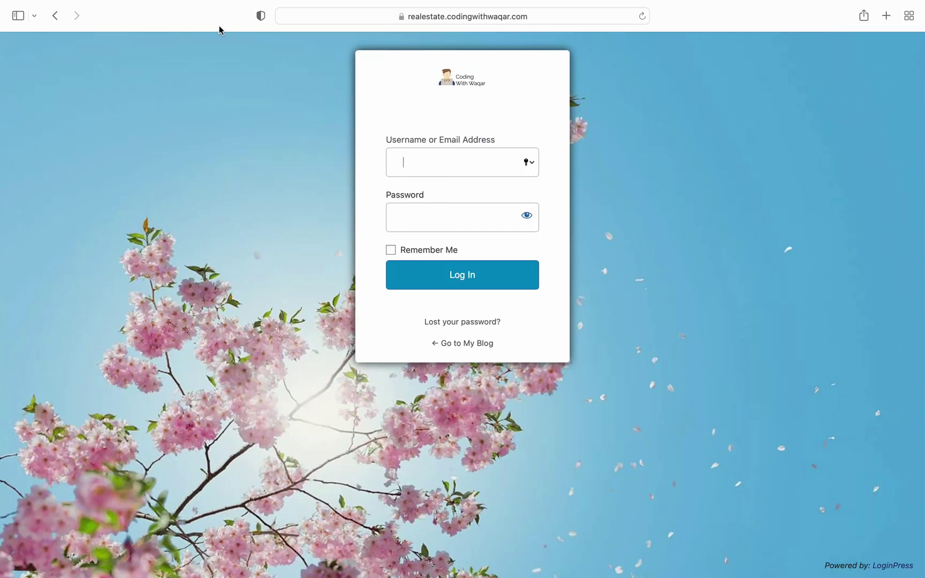
click(642, 16)
Increase the logo width to 162 px, publish, and confirm the larger logo after reloading
key(ctrl+Right)
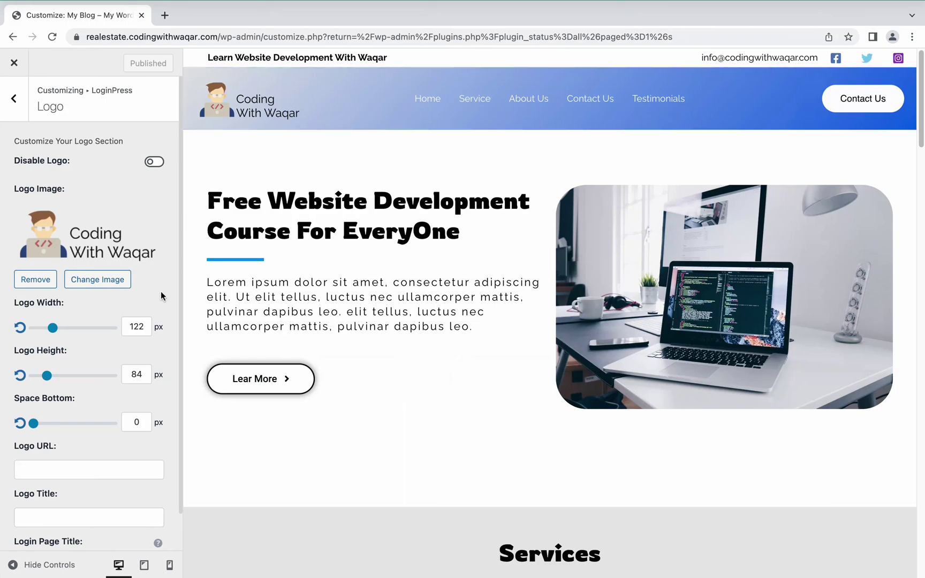
drag(50, 329, 60, 333)
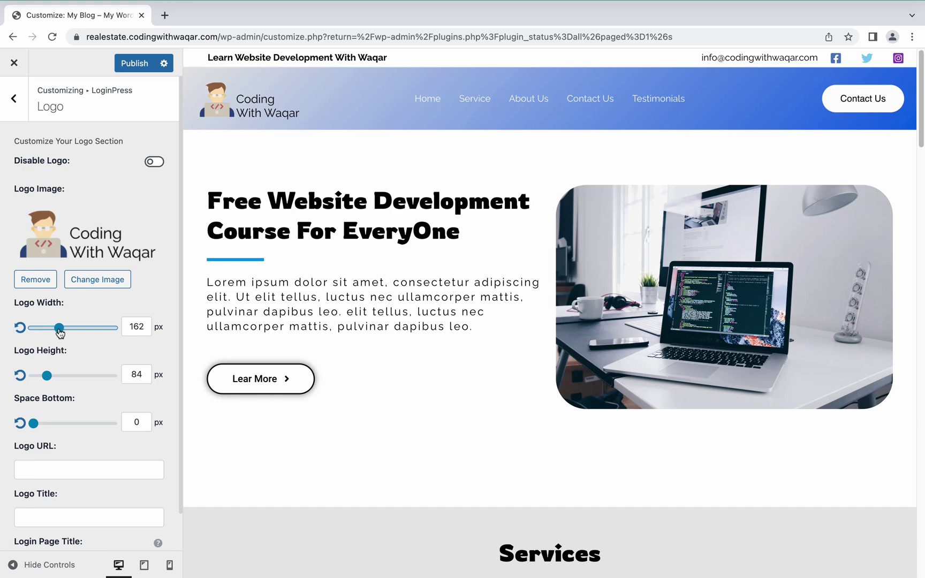
click(135, 68)
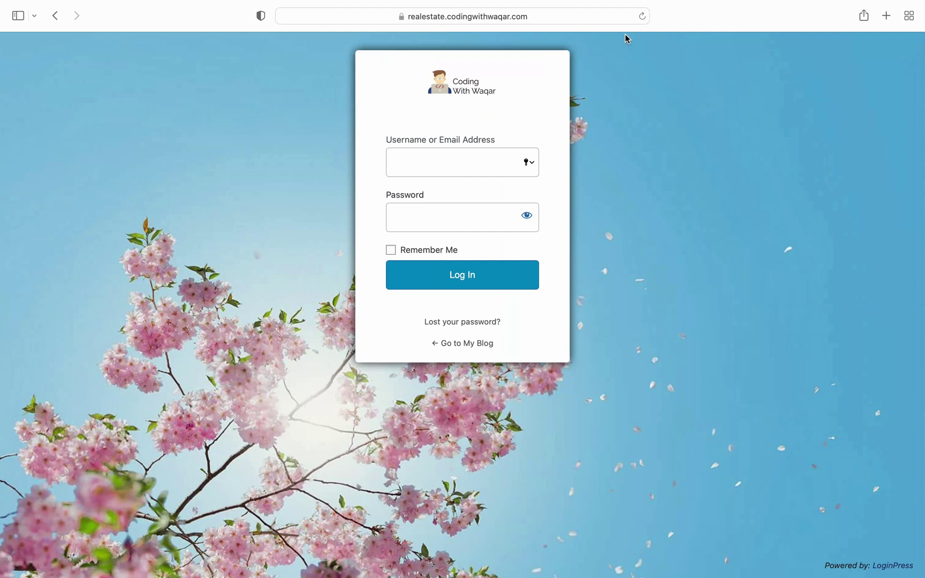
click(642, 16)
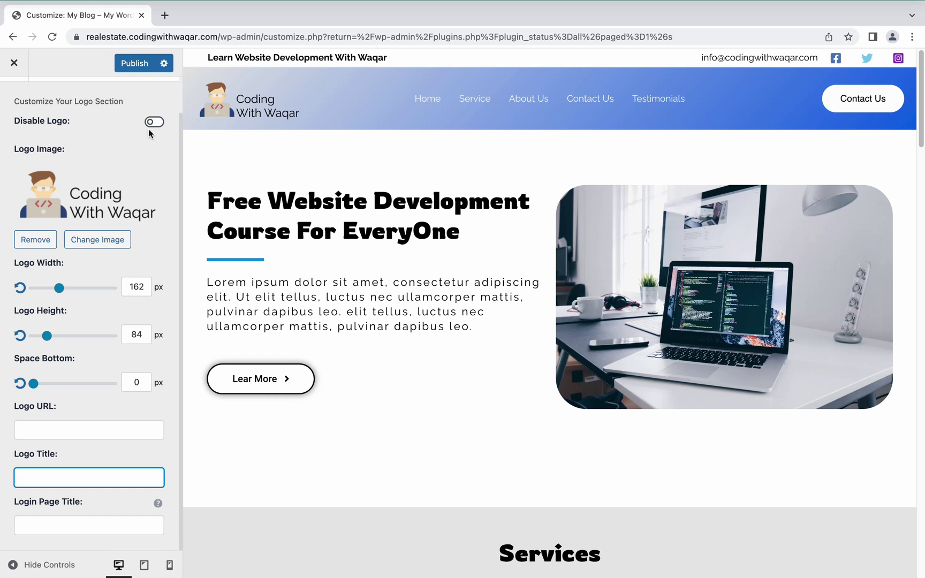
scroll(130, 156, up, 1)
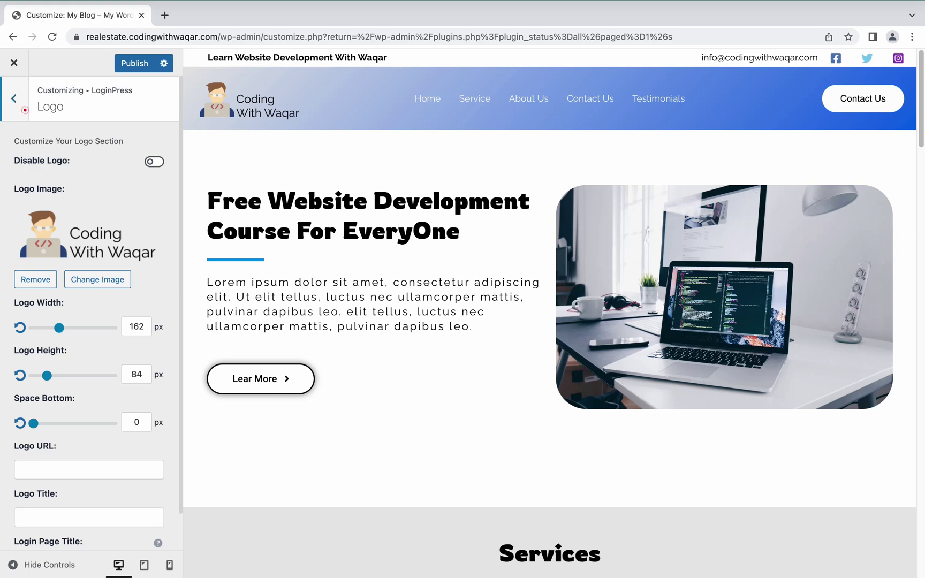
click(14, 98)
Preview the misty forest, dark blue and coloured pencils preset login backgrounds
click(79, 185)
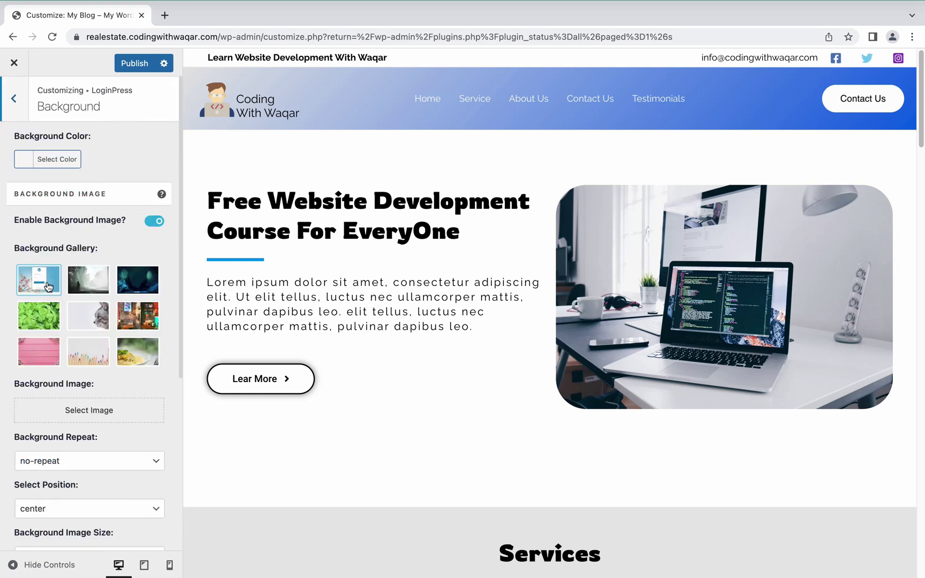
click(88, 286)
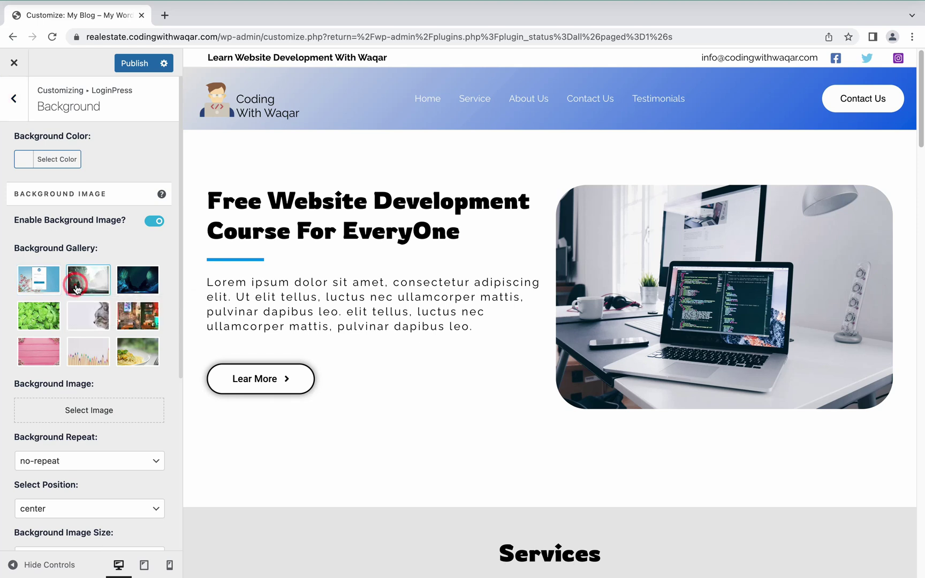
click(125, 291)
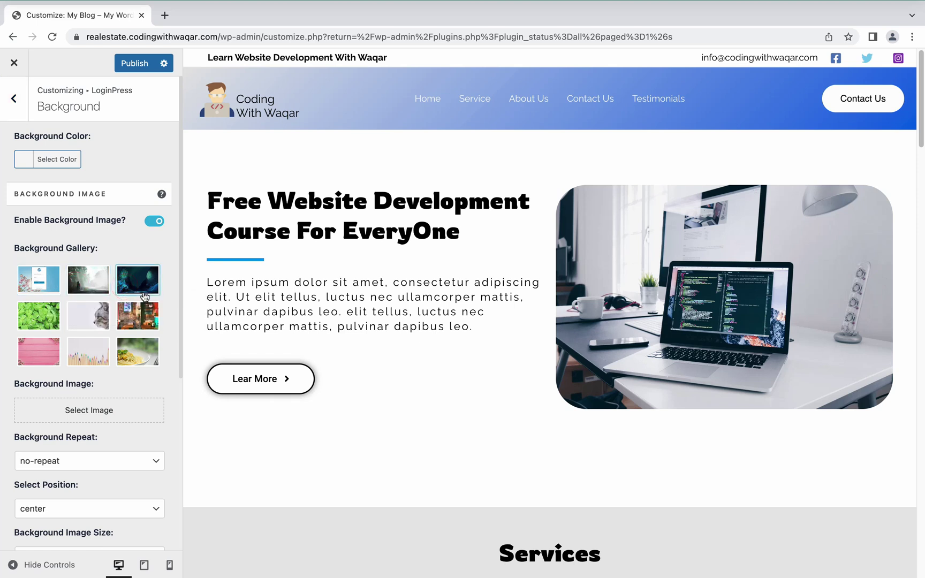
click(101, 347)
Choose the photo of hands holding Lego figures from the Media Library as the background image
click(82, 409)
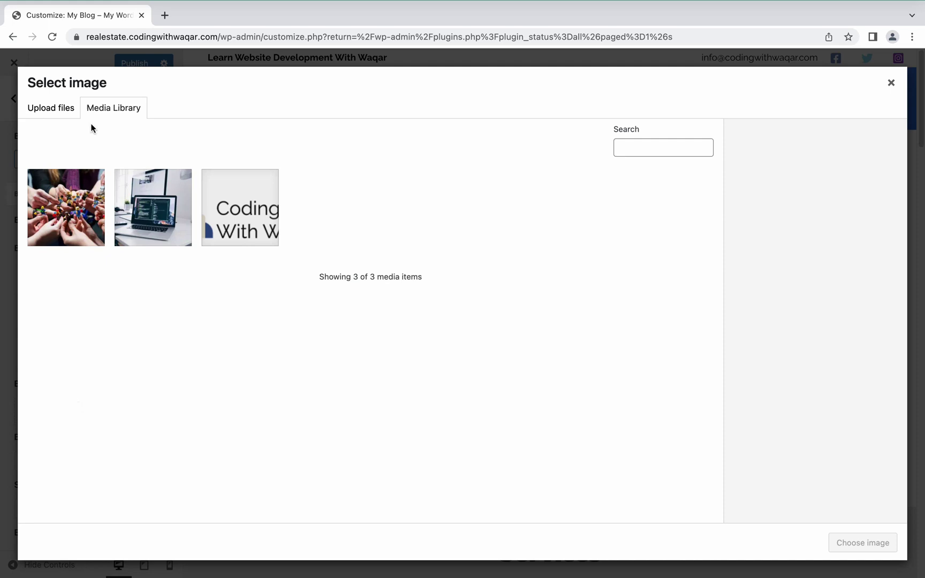
click(65, 116)
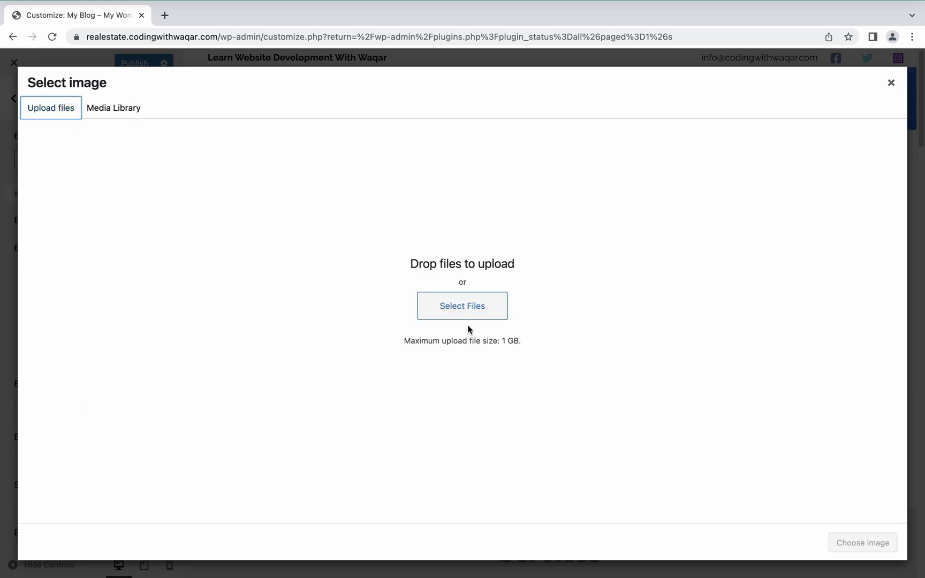
click(119, 107)
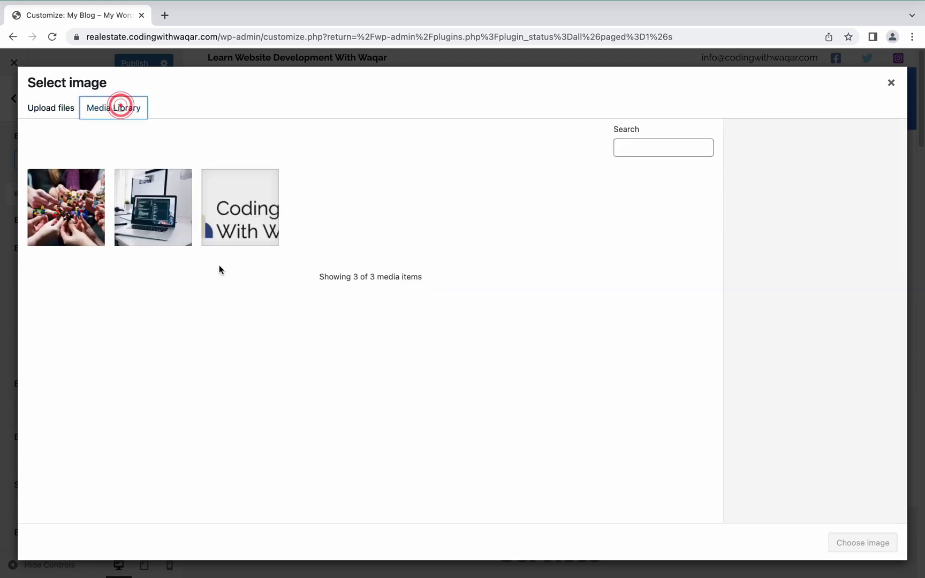
click(152, 227)
click(85, 226)
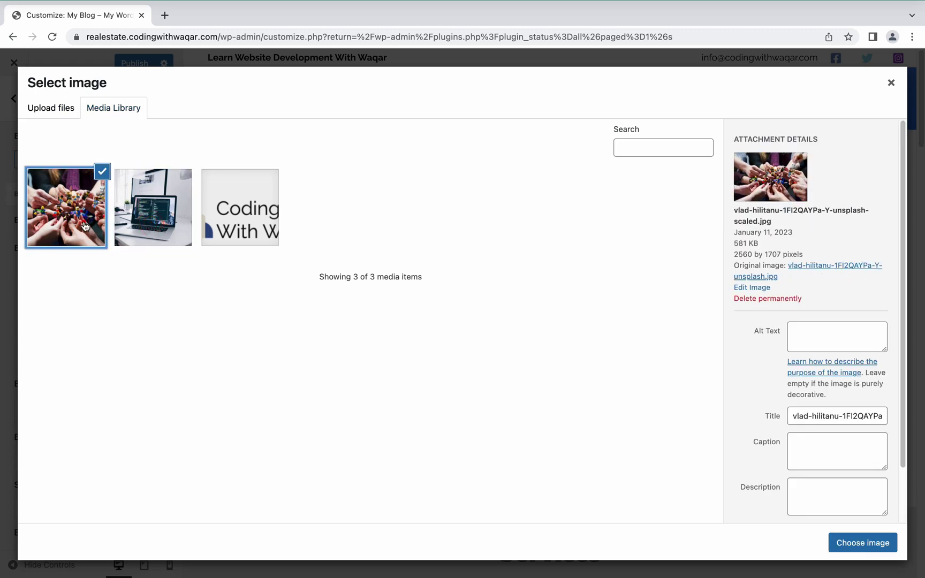
click(862, 543)
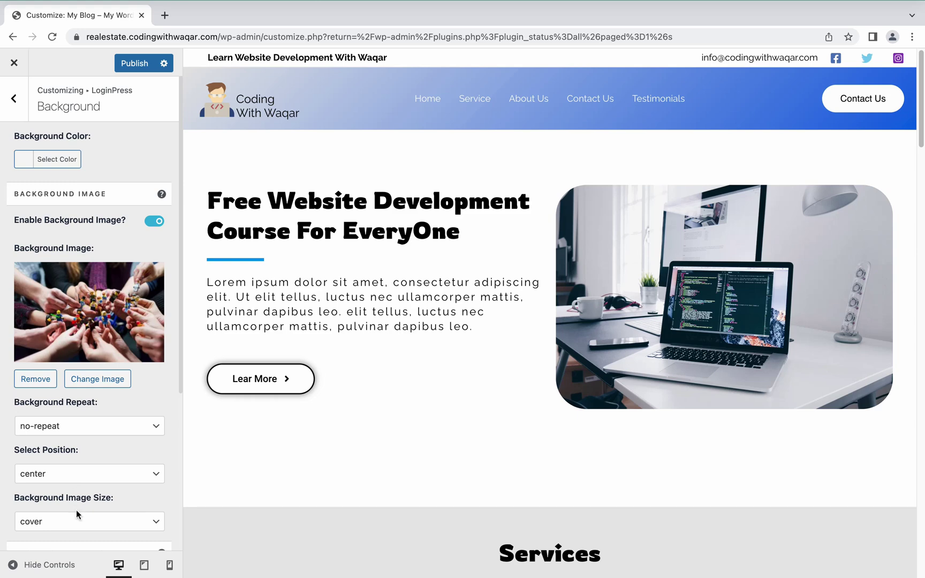
Check the Background Color picker and Select Video file picker, leaving both unchanged
scroll(64, 413, down, 5)
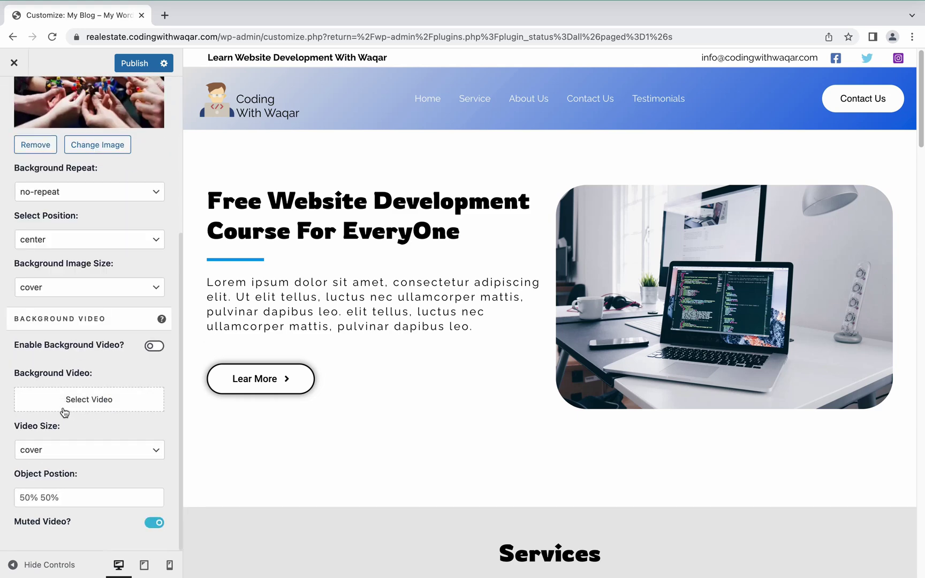
scroll(64, 412, up, 8)
click(33, 160)
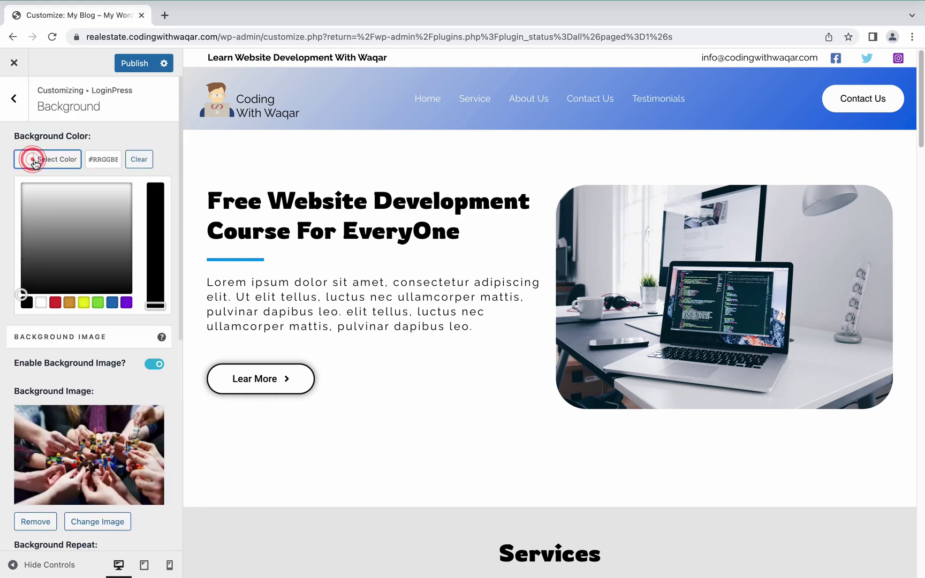
click(4, 178)
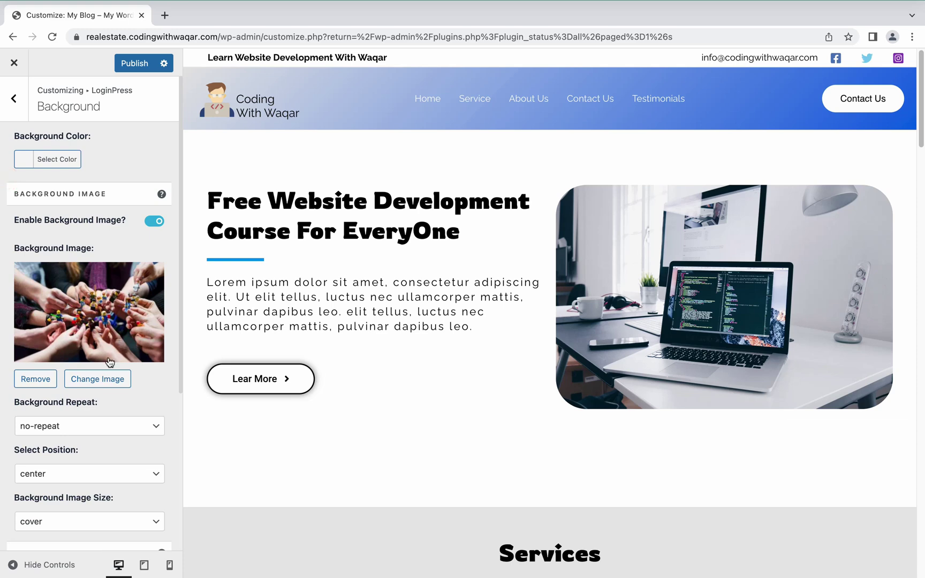
scroll(103, 362, down, 5)
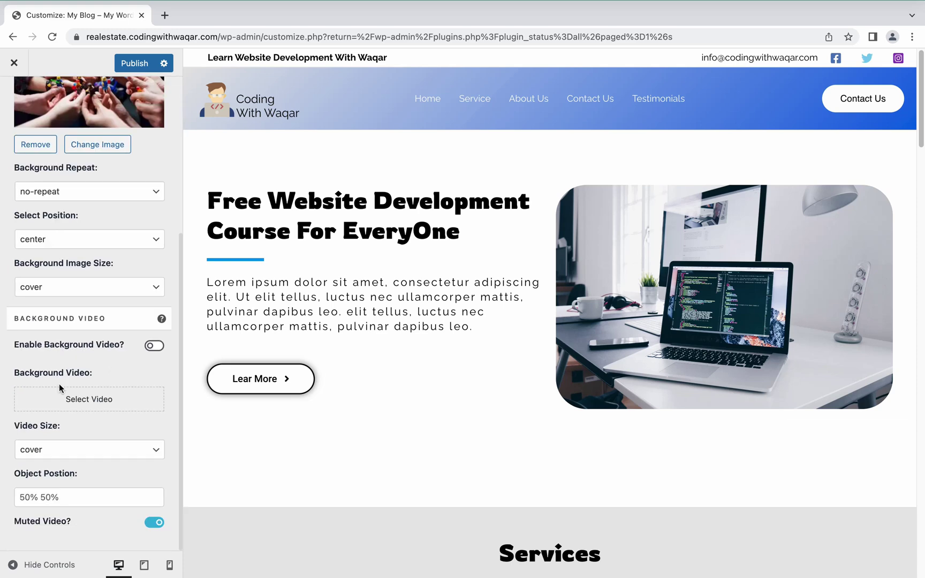
click(94, 407)
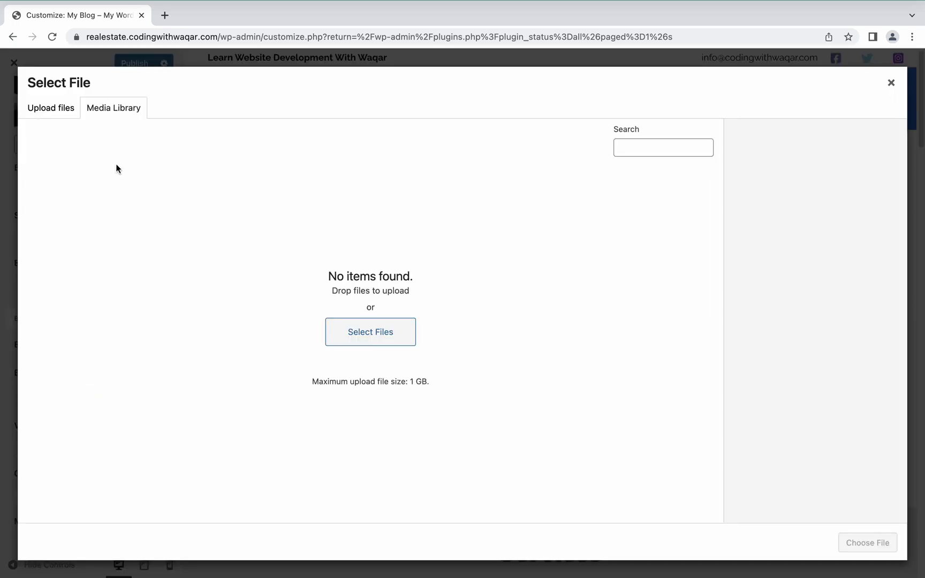
click(889, 84)
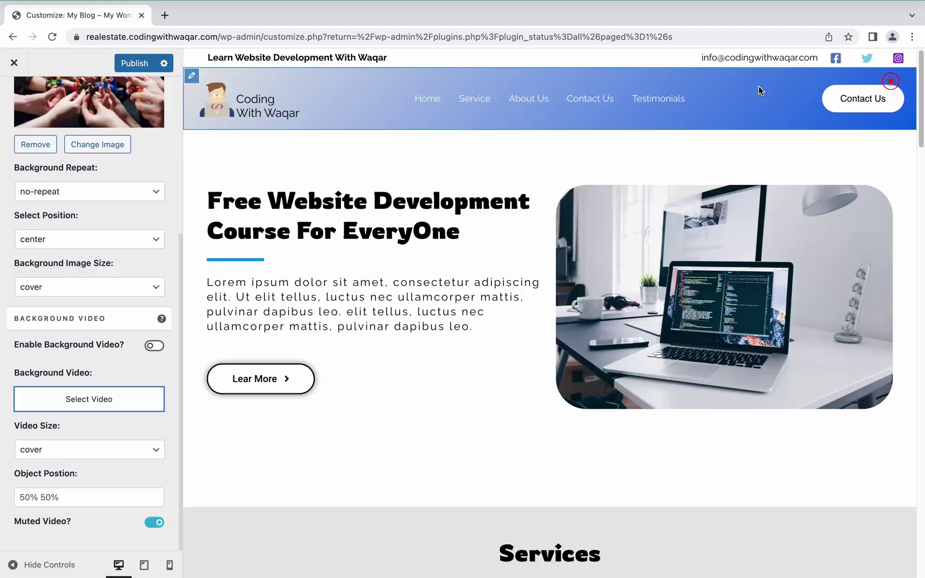
Publish the hands-photo background and go back to the LoginPress sections list
click(134, 63)
scroll(102, 243, up, 5)
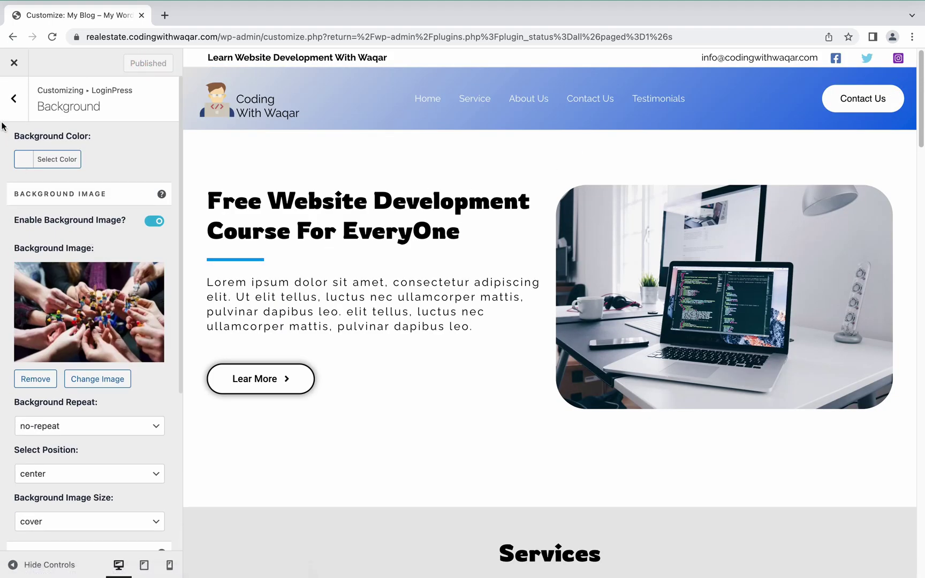
click(14, 99)
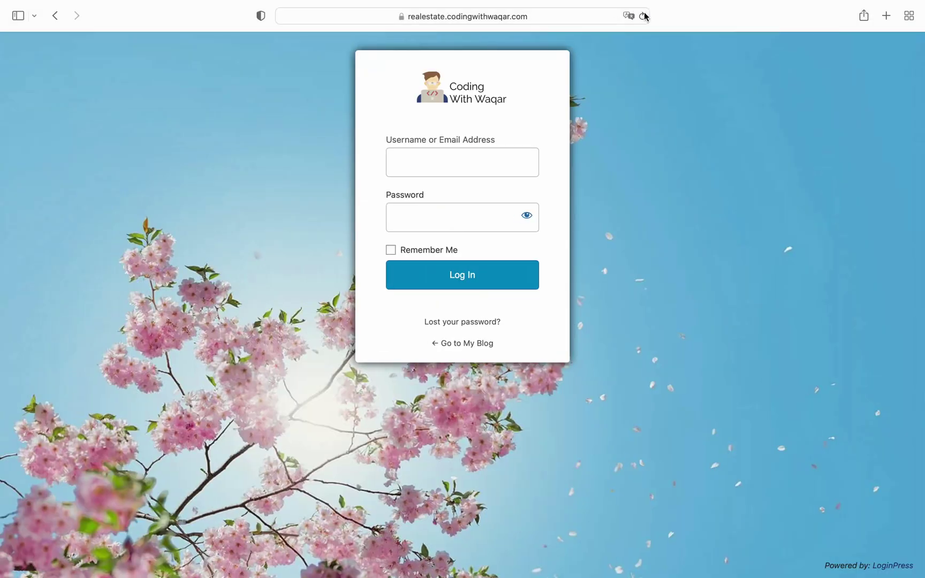
Reload the Safari login page to see the hands-photo background, then return to the customizer
click(643, 16)
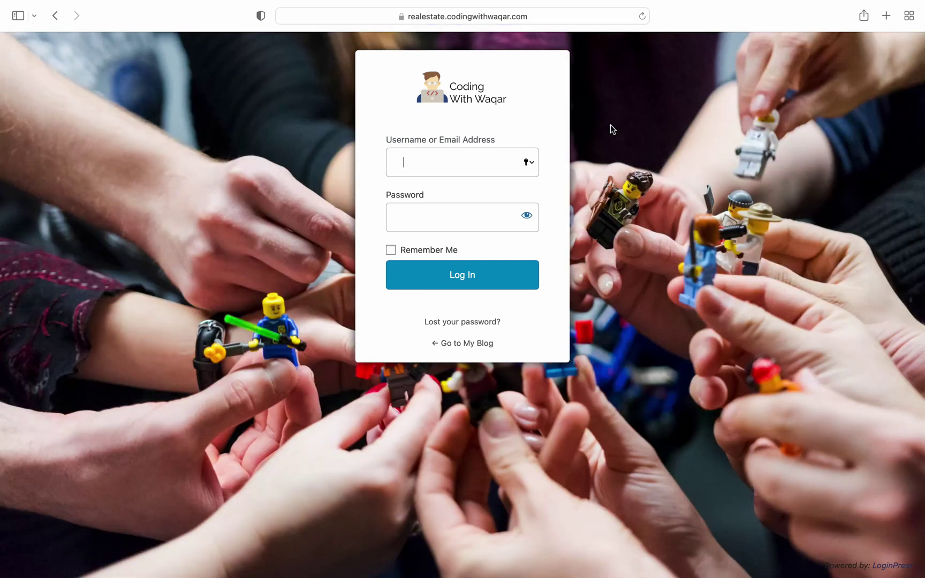
key(super+Tab)
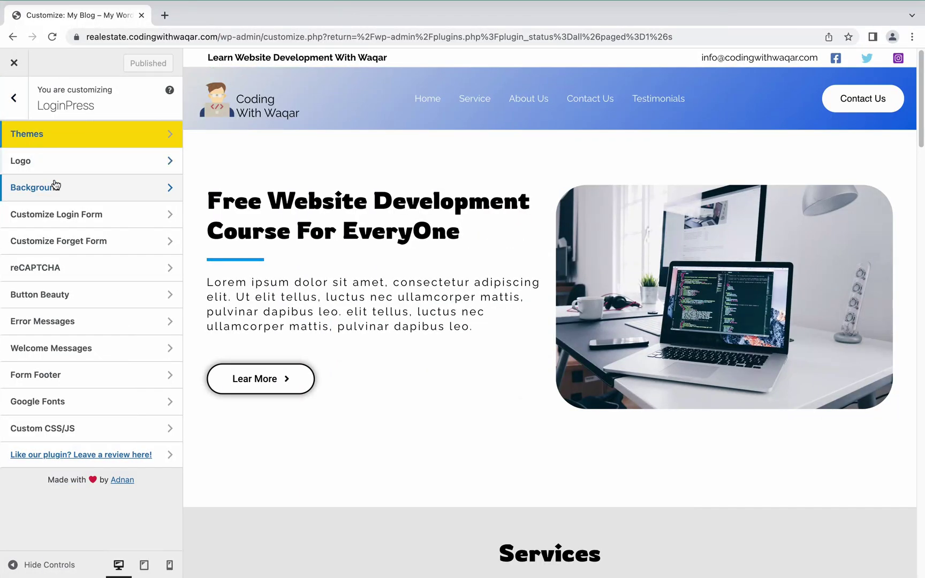
Set the laptop photo as the Form Background Image, publish, and preview on the reloaded login page
click(77, 214)
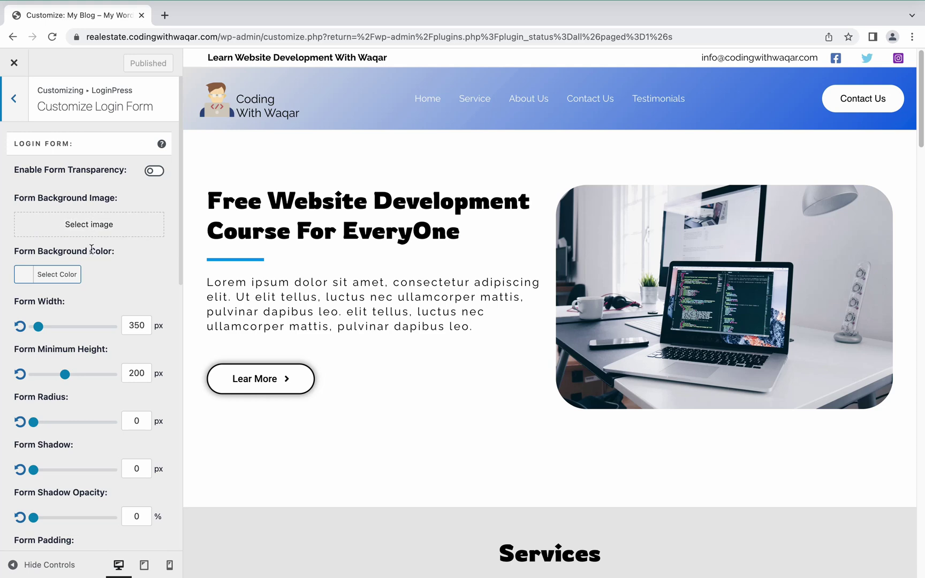
click(61, 230)
click(144, 202)
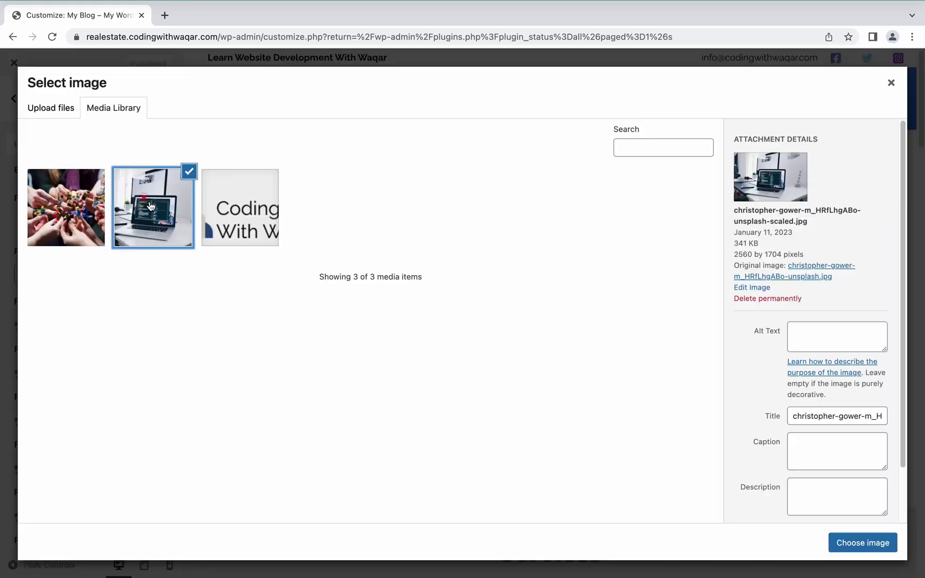
click(863, 542)
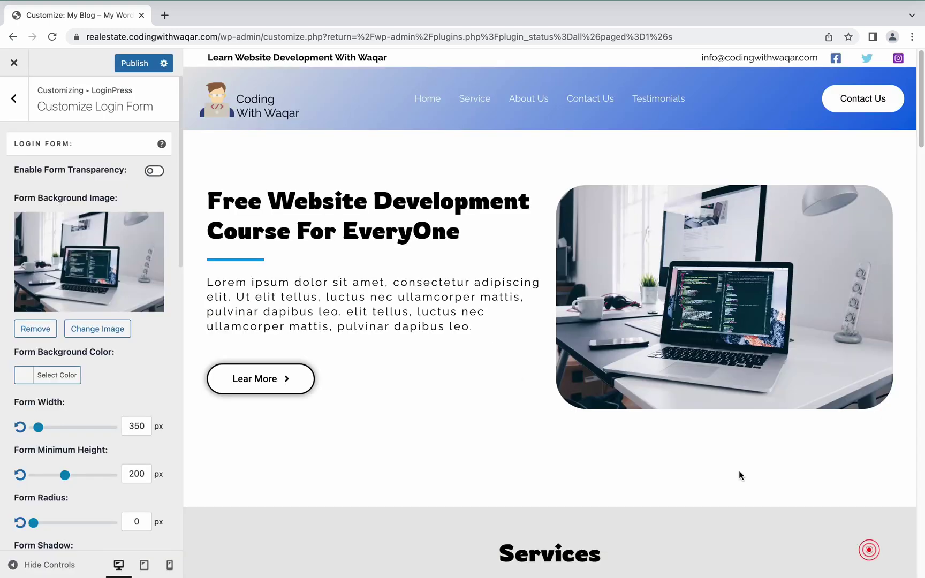
click(128, 64)
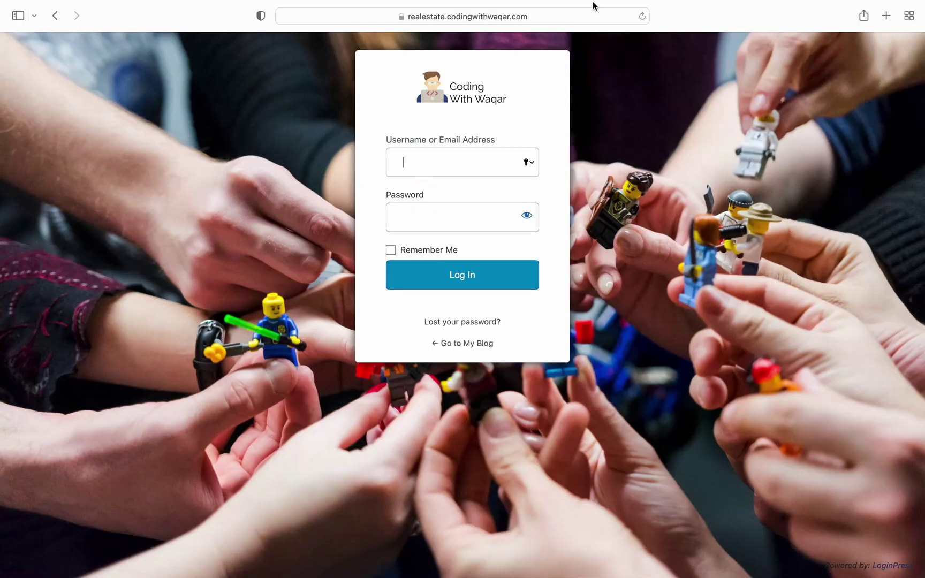
click(643, 14)
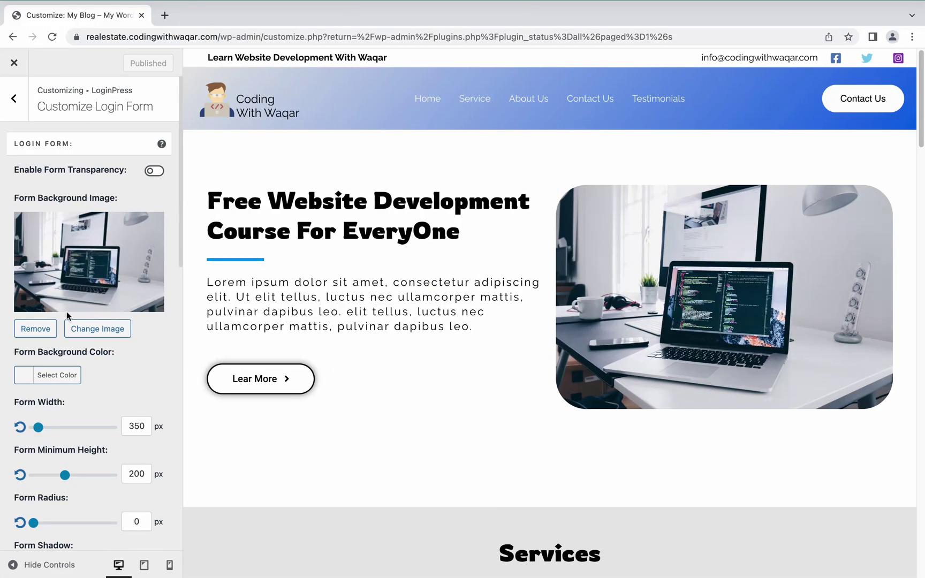
Remove the laptop form background, set Form Width to 400 px, and publish
click(41, 328)
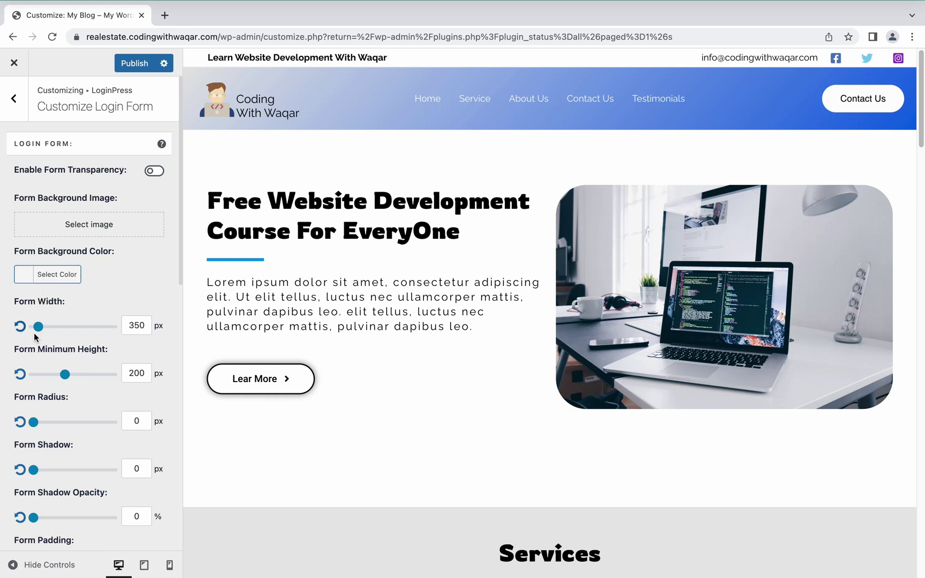
drag(38, 327, 47, 332)
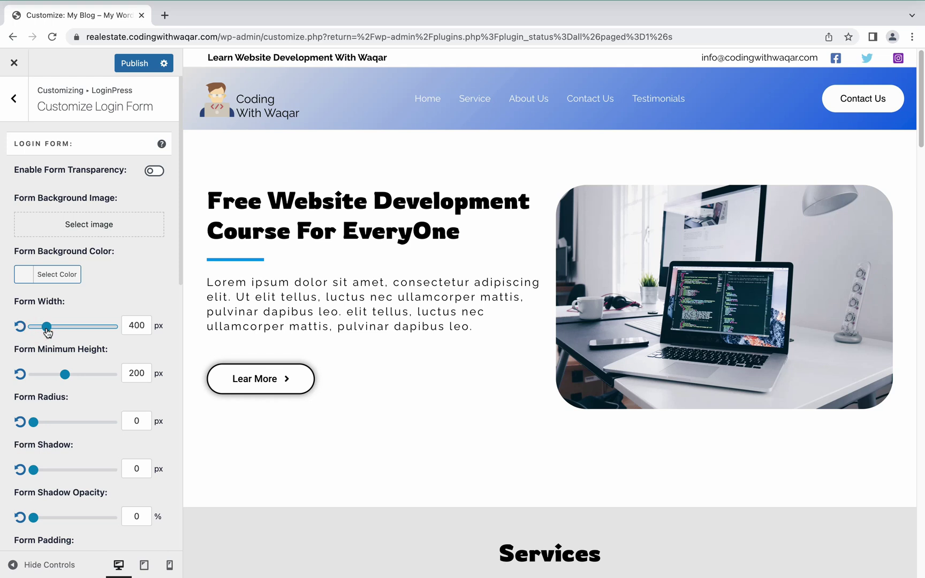
click(134, 63)
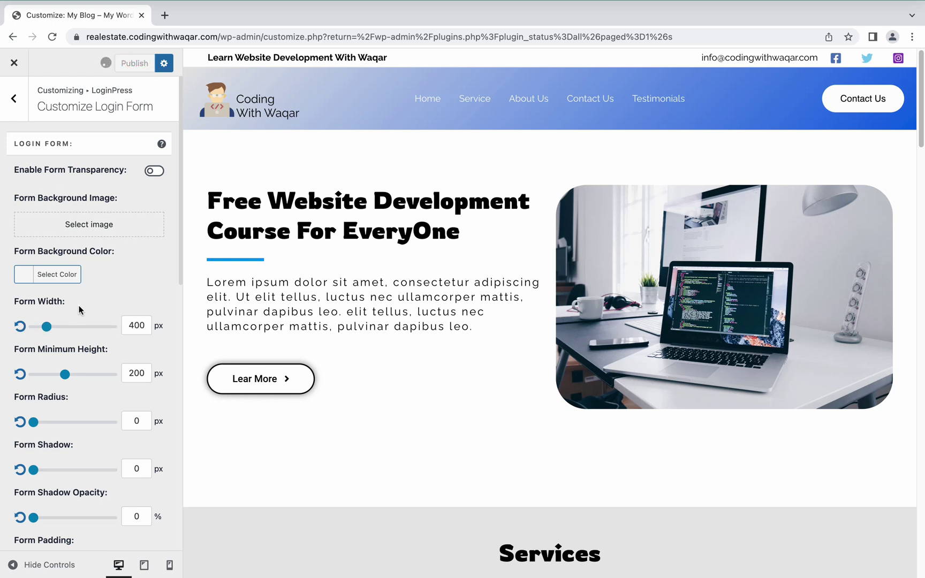
scroll(80, 310, down, 1)
scroll(81, 310, down, 4)
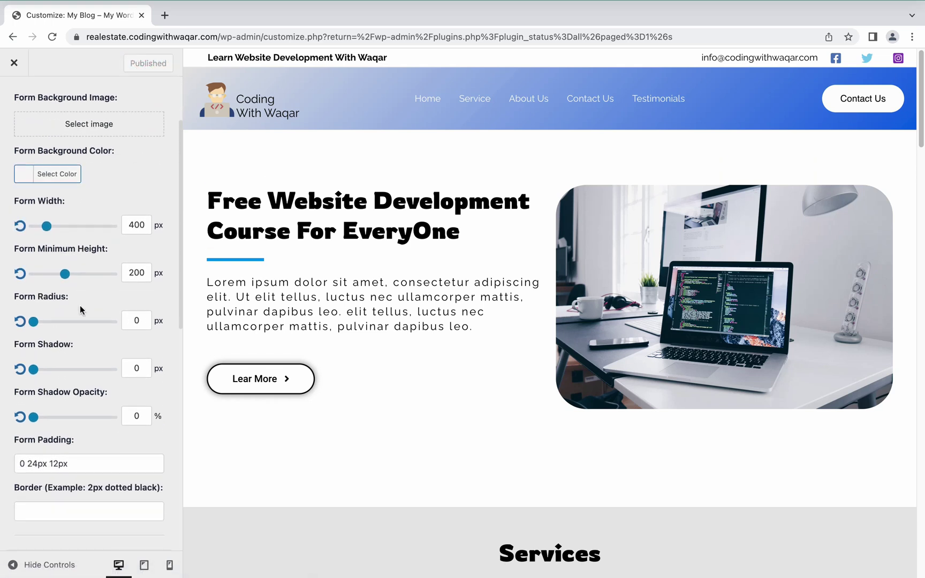
scroll(67, 327, down, 5)
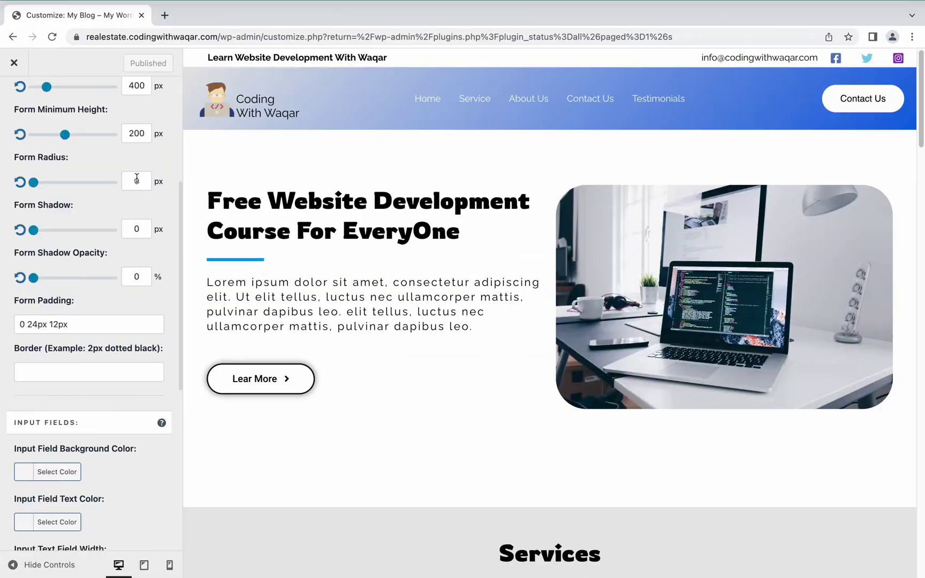
Give the input fields a yellow background, publish, and verify on the reloaded Safari login page
scroll(115, 204, up, 1)
scroll(98, 211, down, 7)
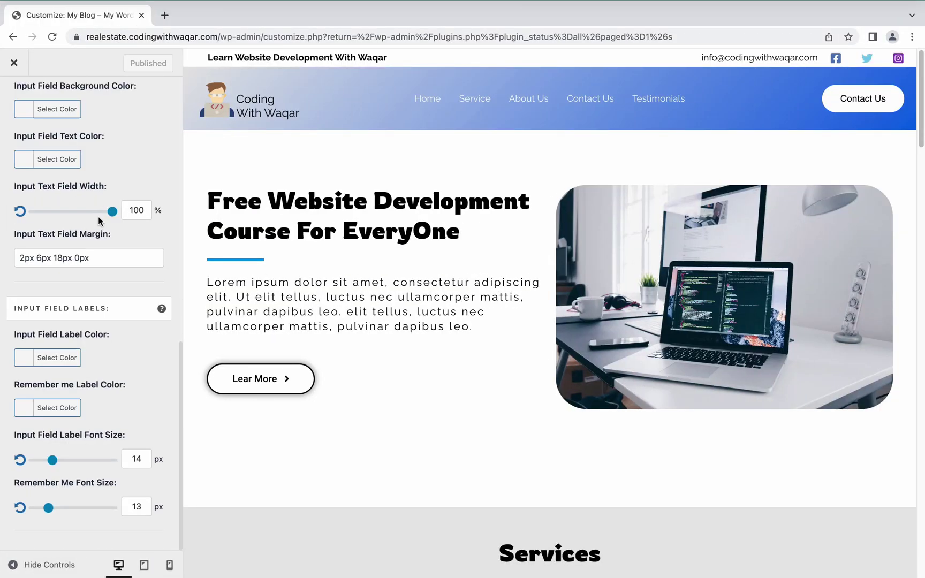
scroll(59, 200, up, 1)
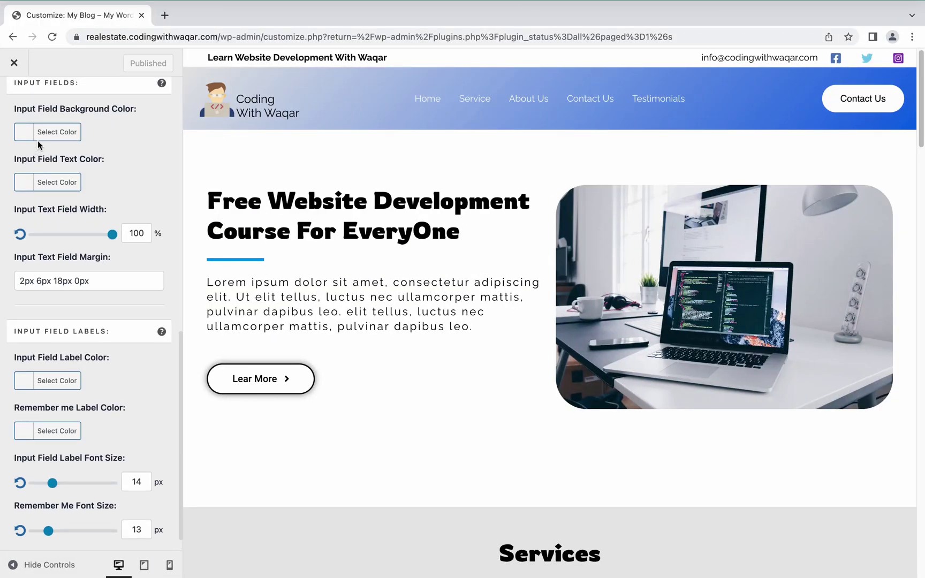
click(29, 138)
click(107, 182)
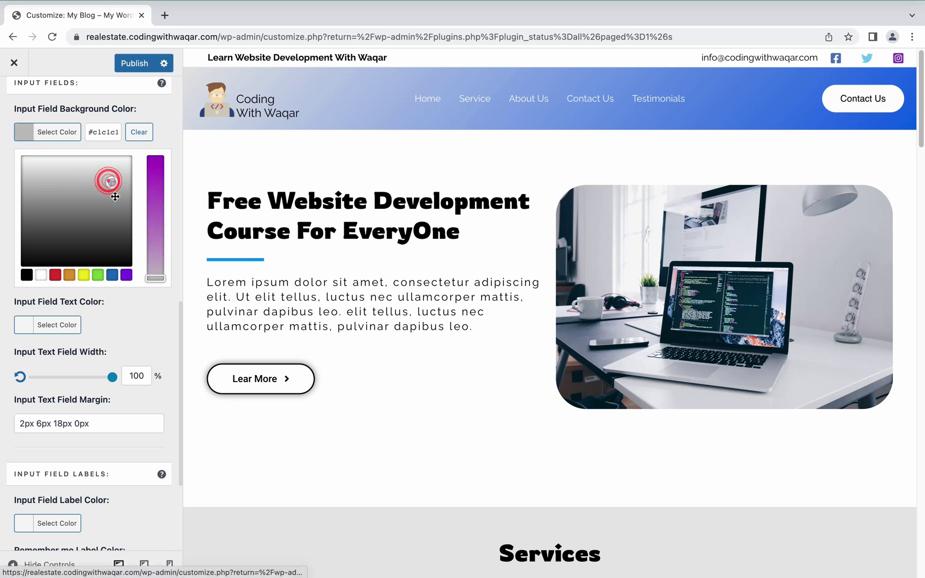
click(83, 275)
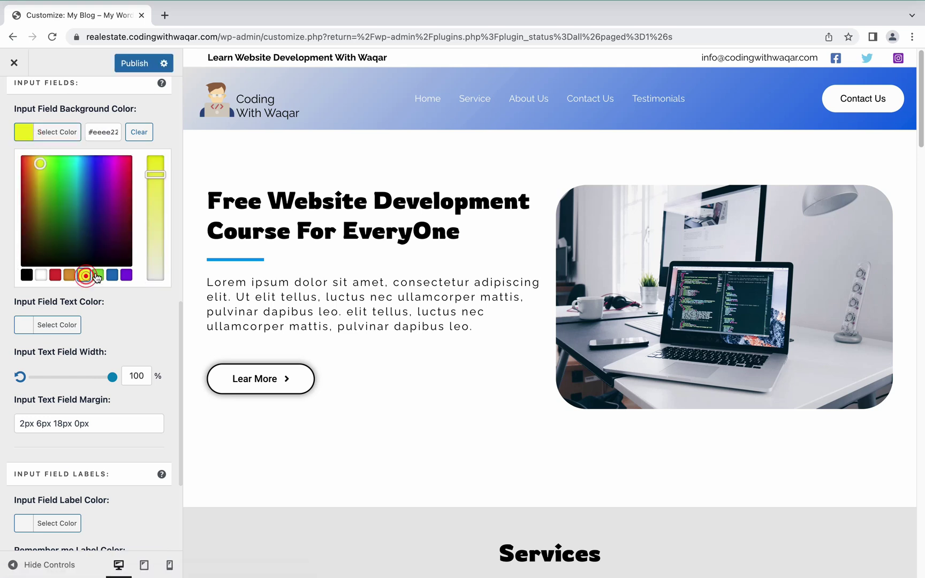
click(131, 70)
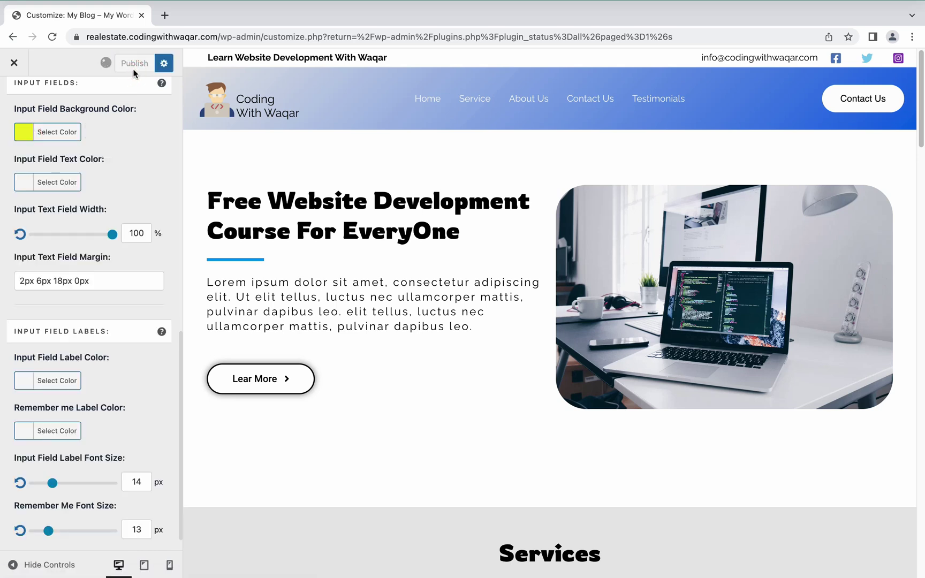
key(ctrl+Left)
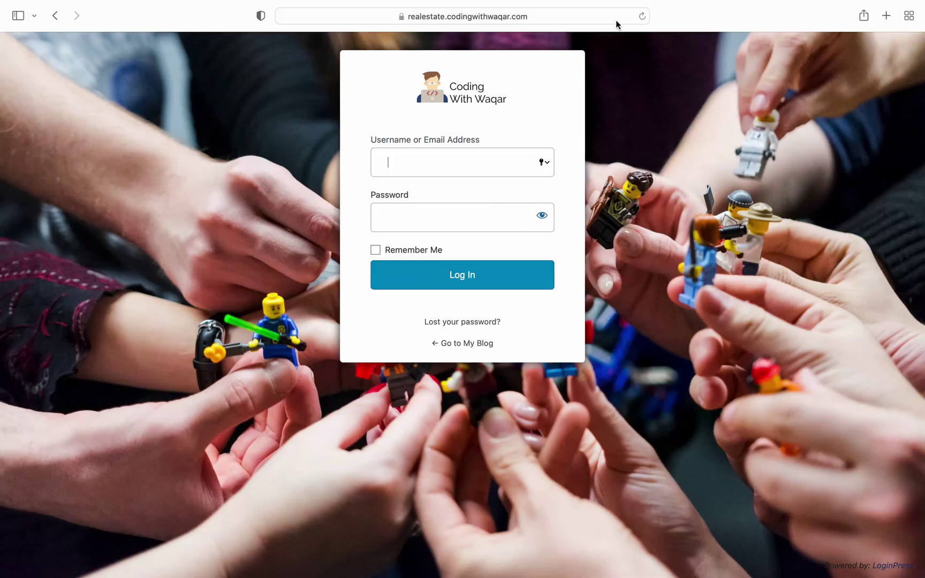
click(642, 16)
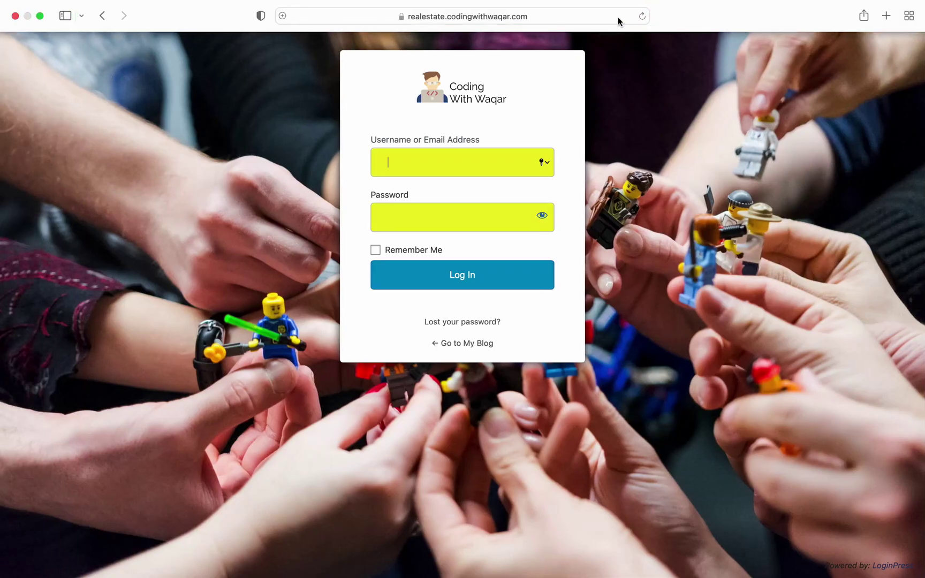
key(ctrl+Right)
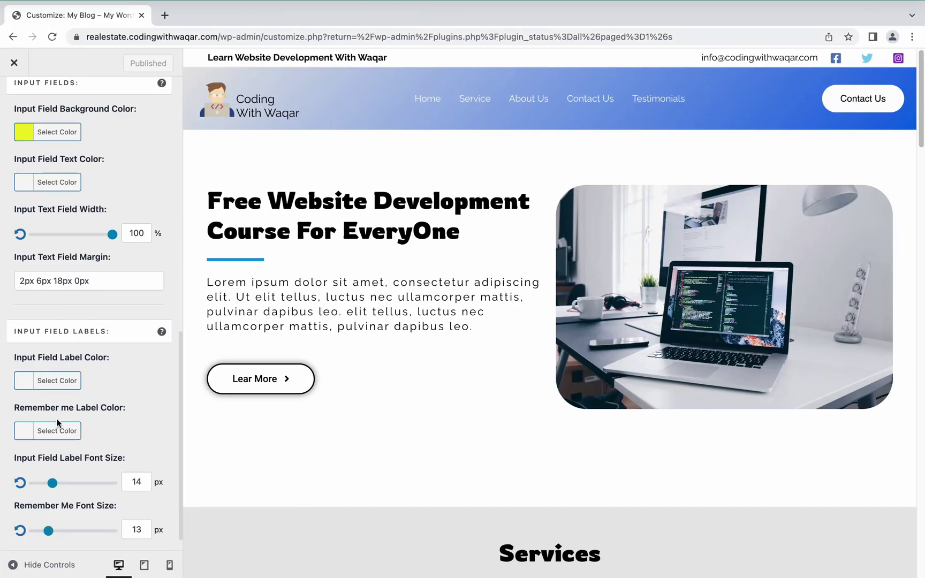
Glance at the reCAPTCHA and Customize Forget Form sections, then open Button Beauty
scroll(56, 420, up, 10)
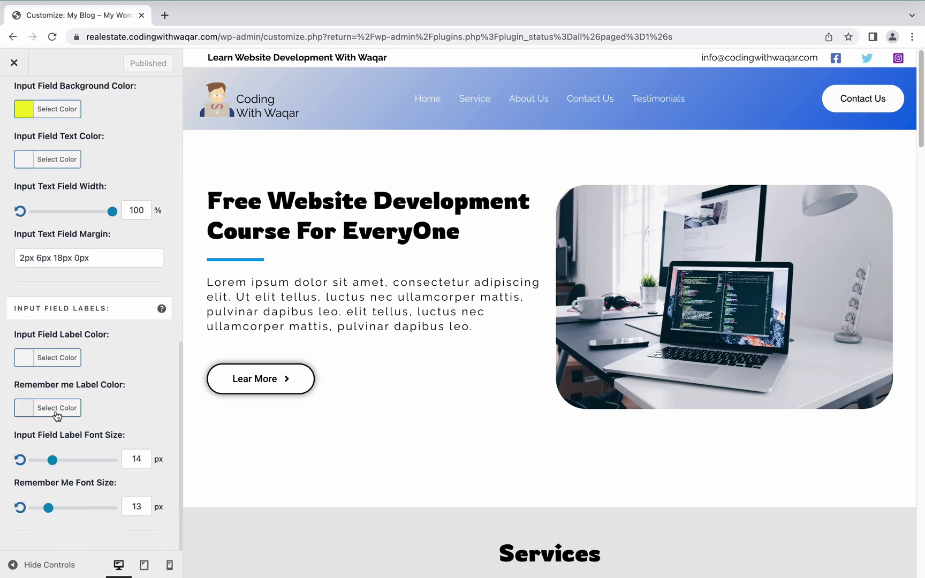
click(13, 79)
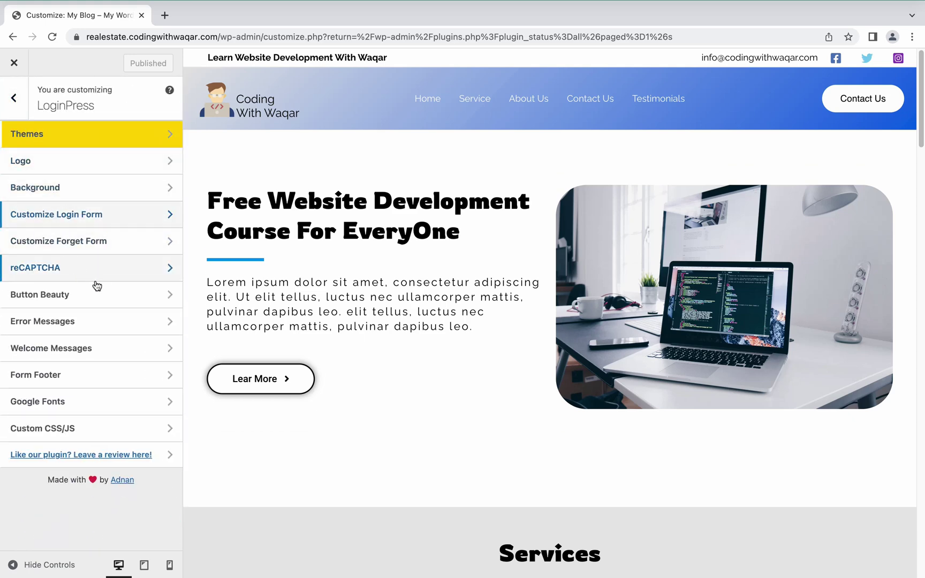
click(93, 257)
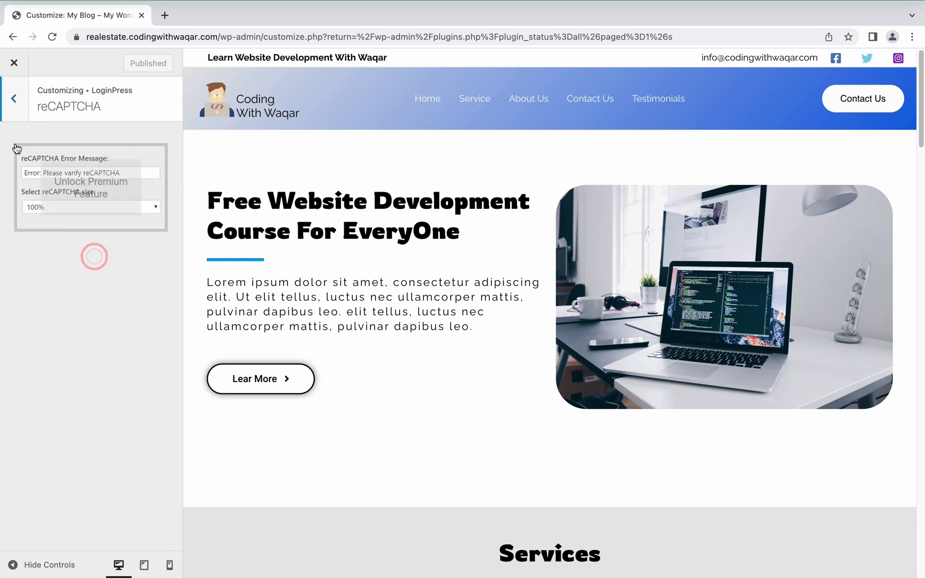
click(16, 110)
click(93, 236)
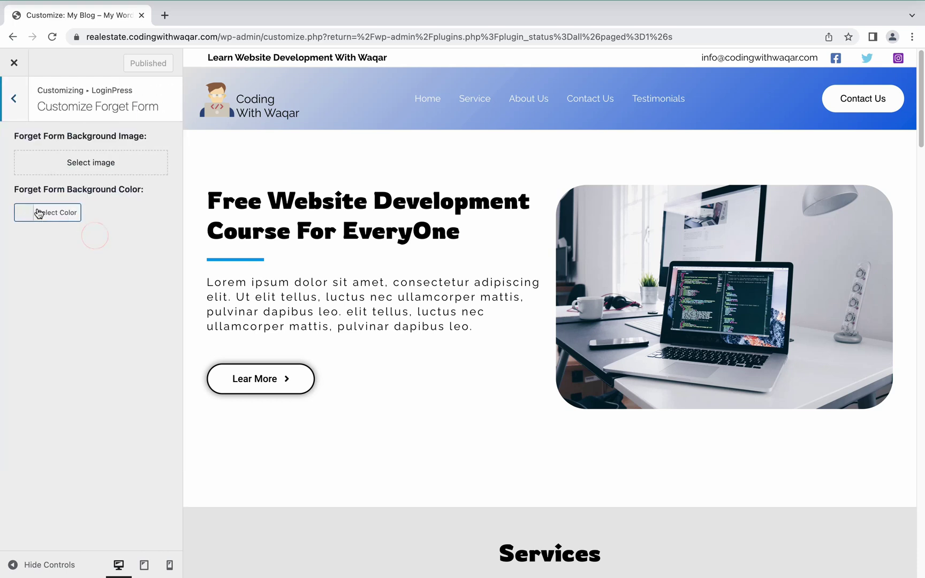
click(19, 110)
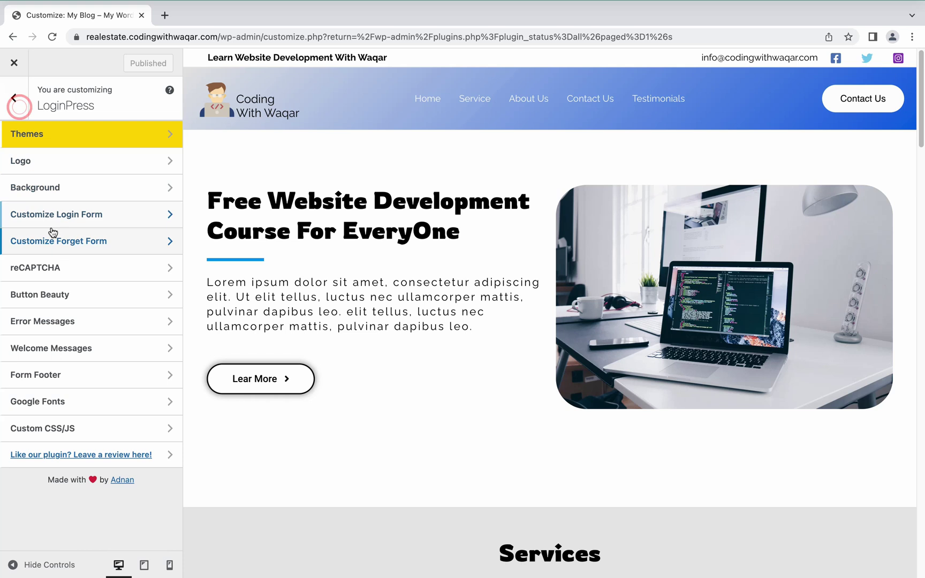
click(92, 302)
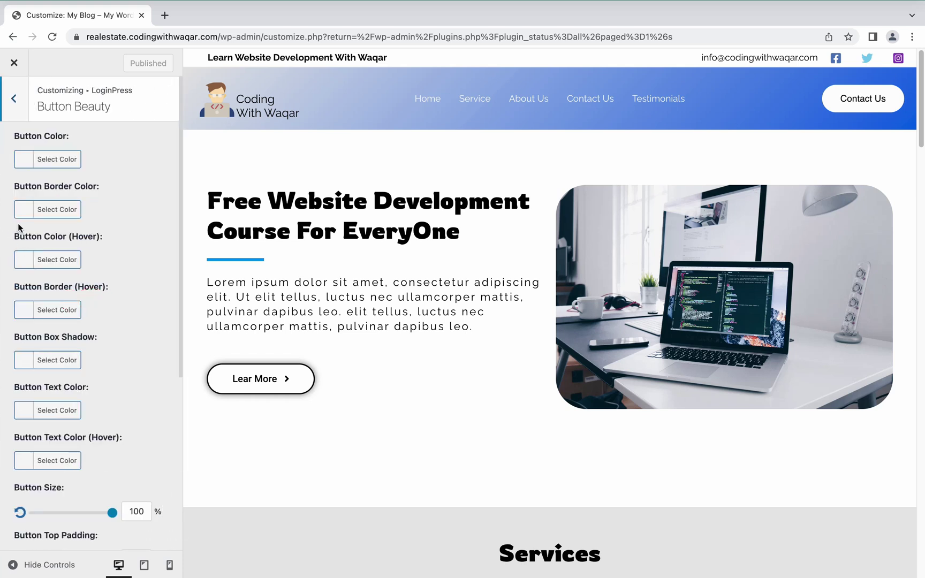
Make the login button colour red, publish it, and preview the live login page
click(24, 160)
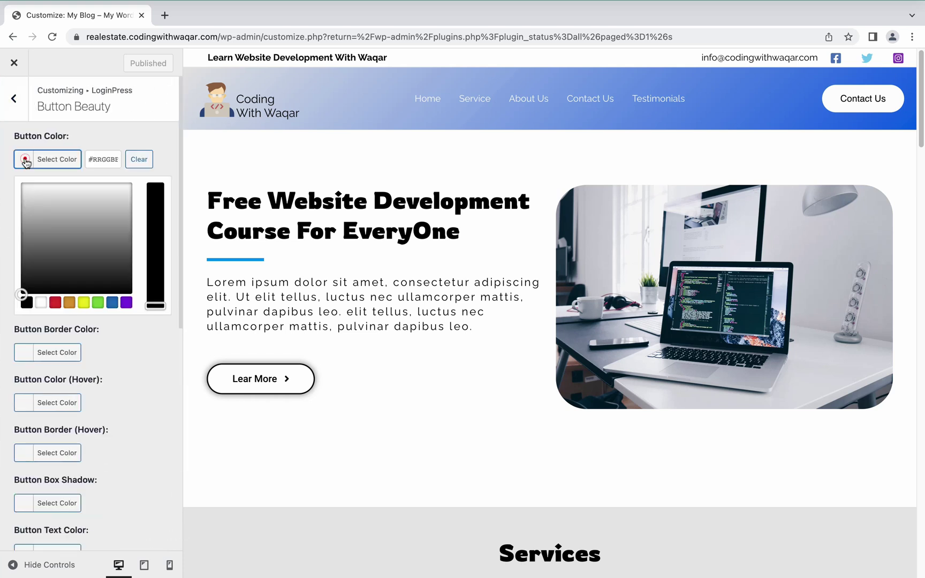
click(56, 303)
click(119, 63)
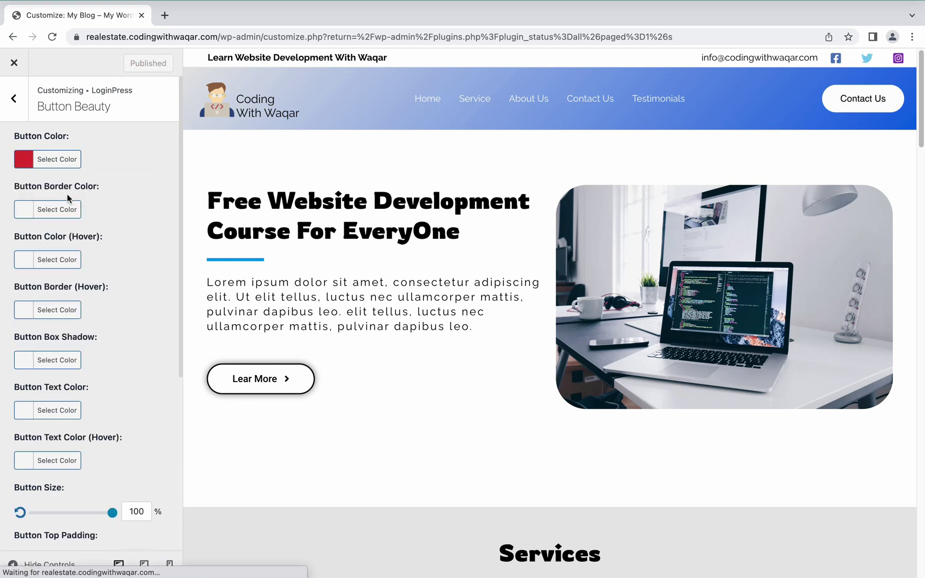
key(ctrl+Left)
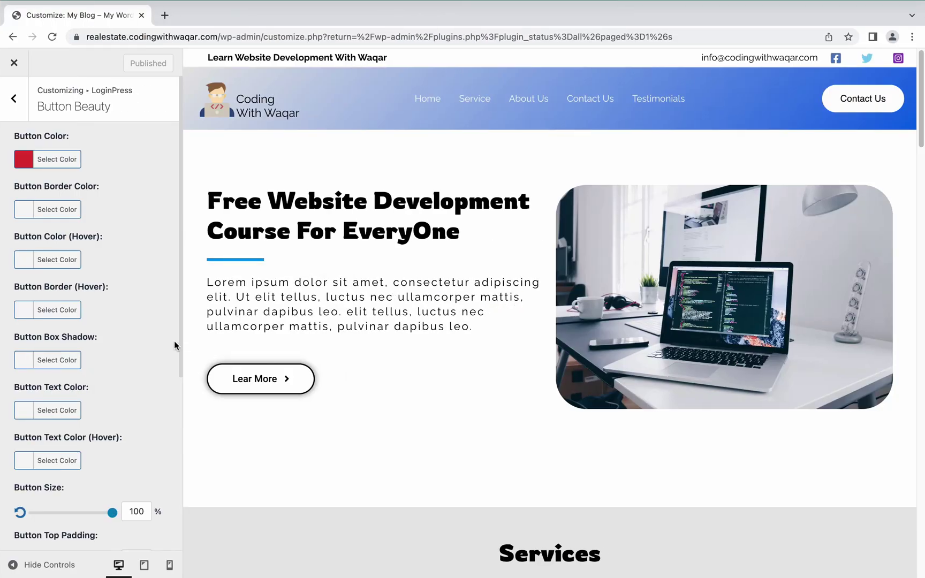
Set the button border red and both hover colours green, then publish
click(33, 214)
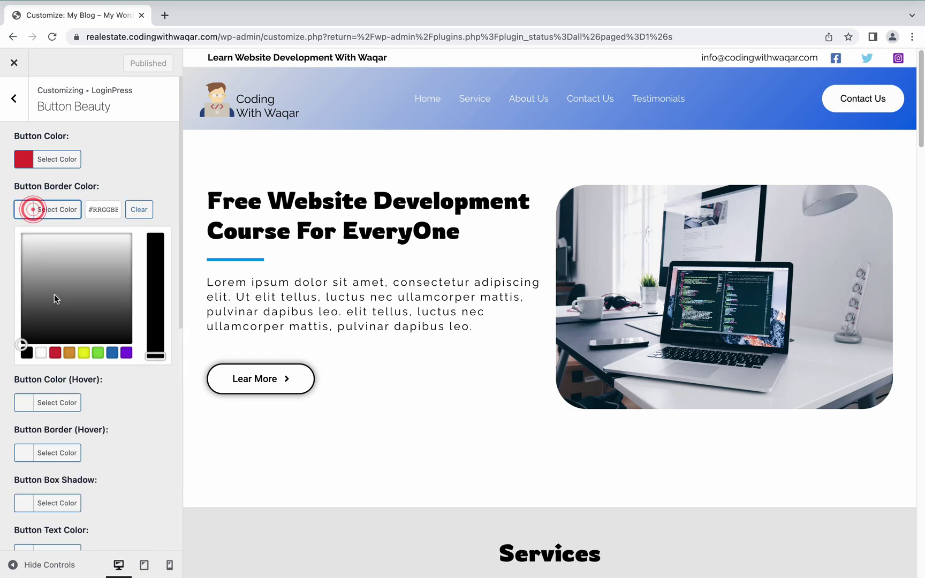
click(56, 352)
click(129, 184)
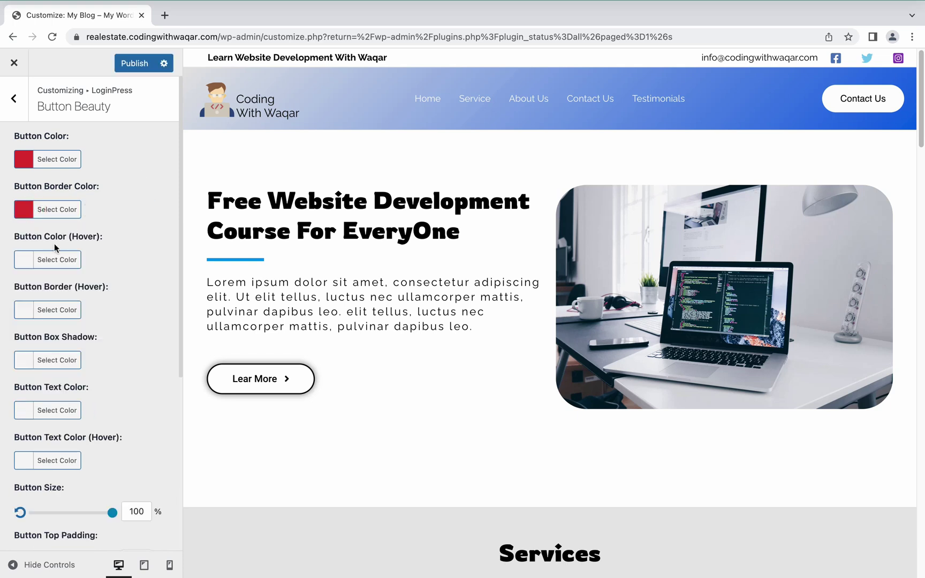
click(43, 261)
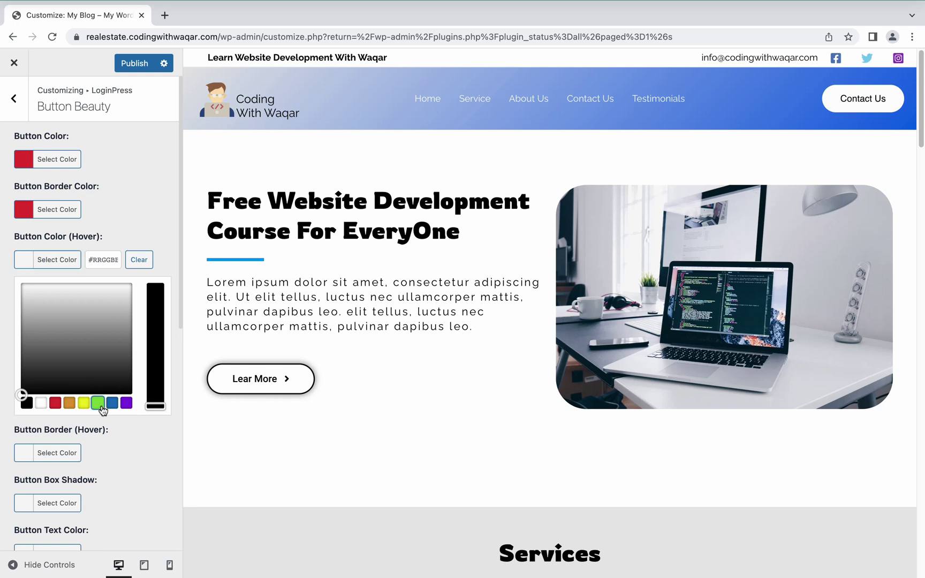
click(98, 403)
click(122, 219)
click(62, 306)
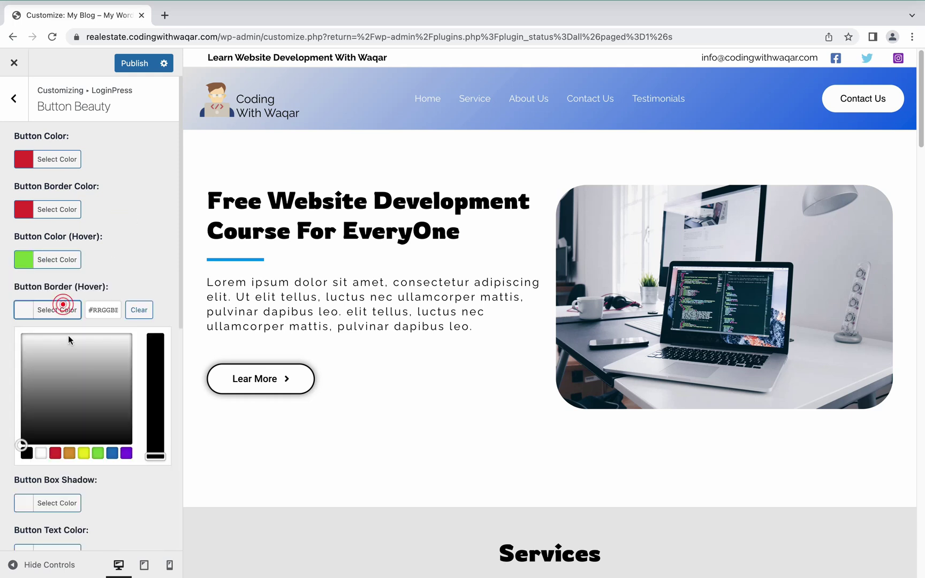
click(98, 453)
click(134, 265)
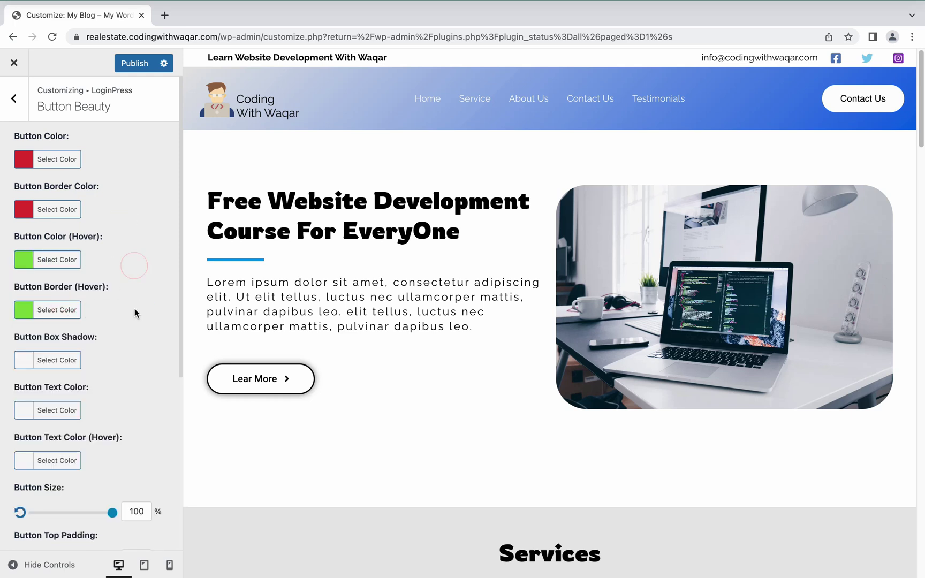
click(134, 63)
click(13, 99)
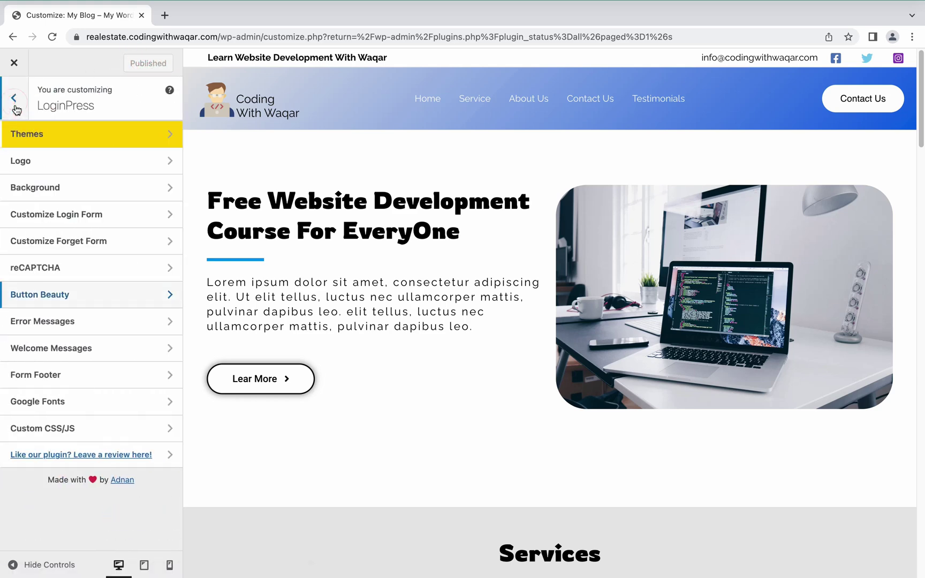
Set the login form's input field background to dark blue #1b4eac, publish, and reload the login page
click(94, 217)
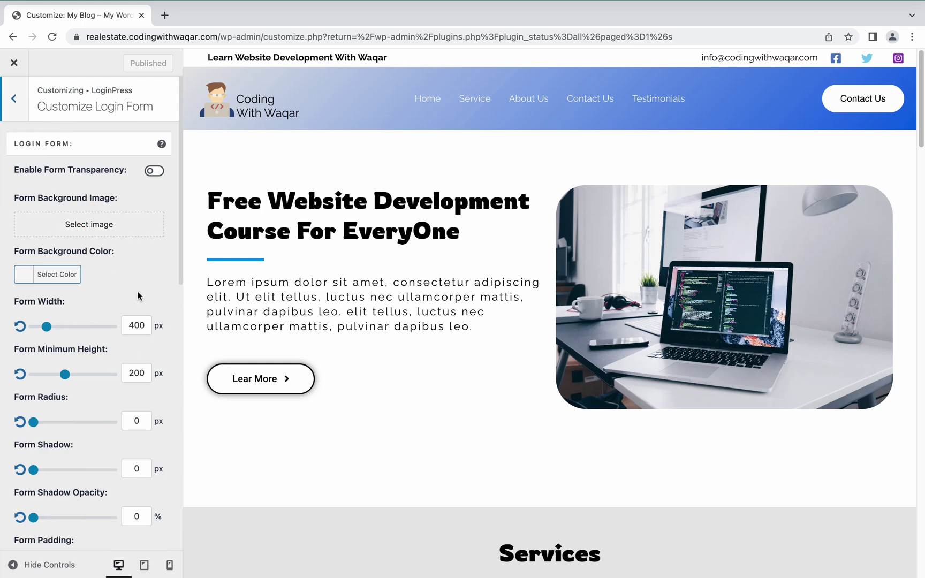
scroll(136, 292, down, 10)
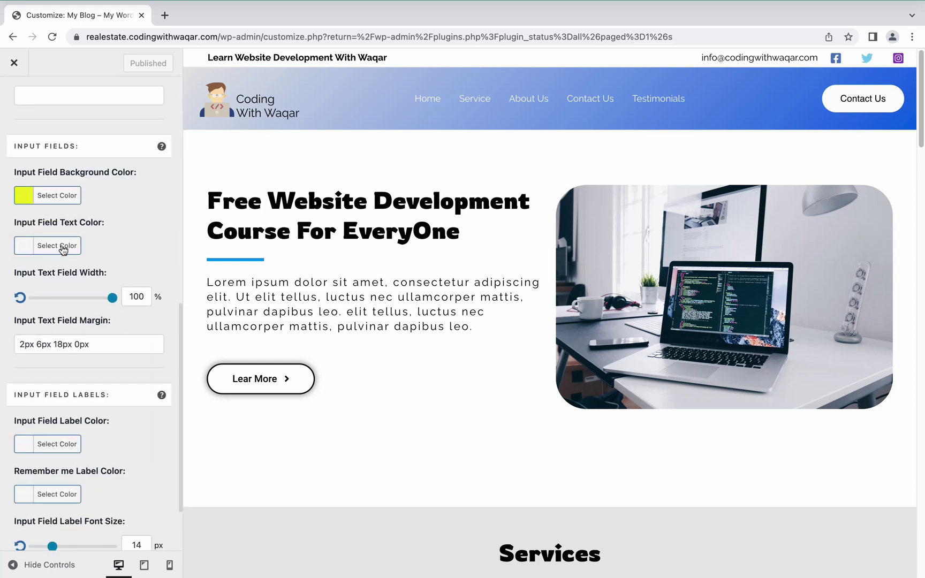
click(42, 201)
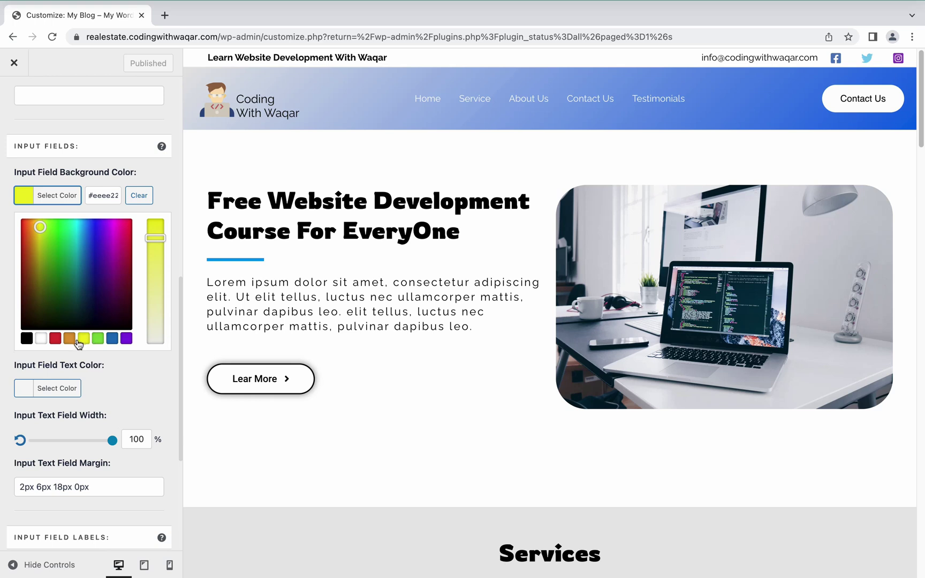
drag(154, 321, 159, 328)
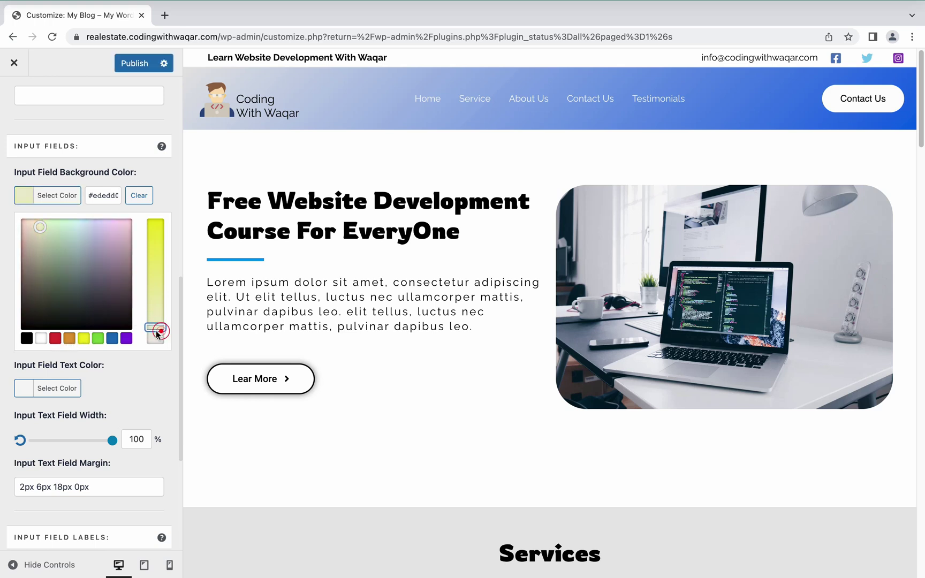
click(112, 339)
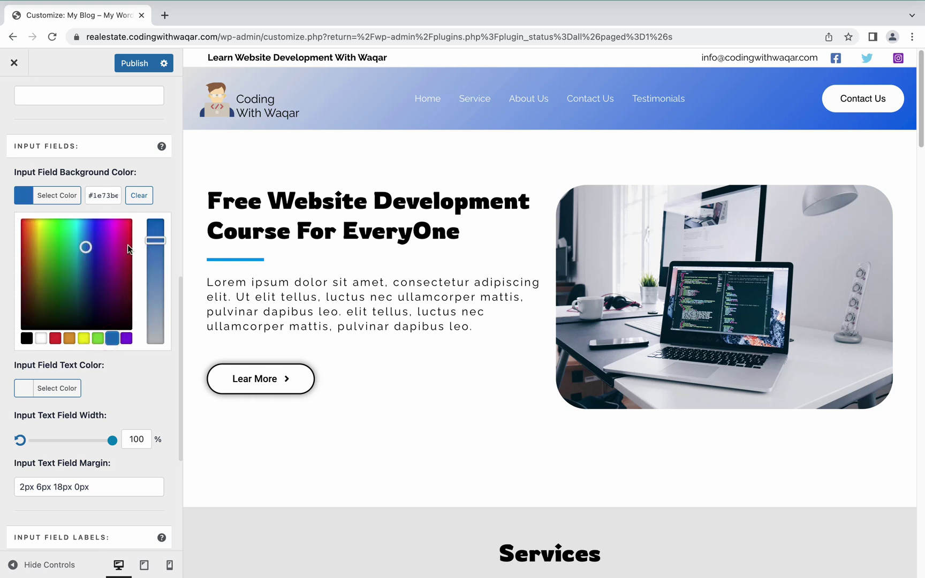
click(87, 247)
drag(94, 241, 89, 255)
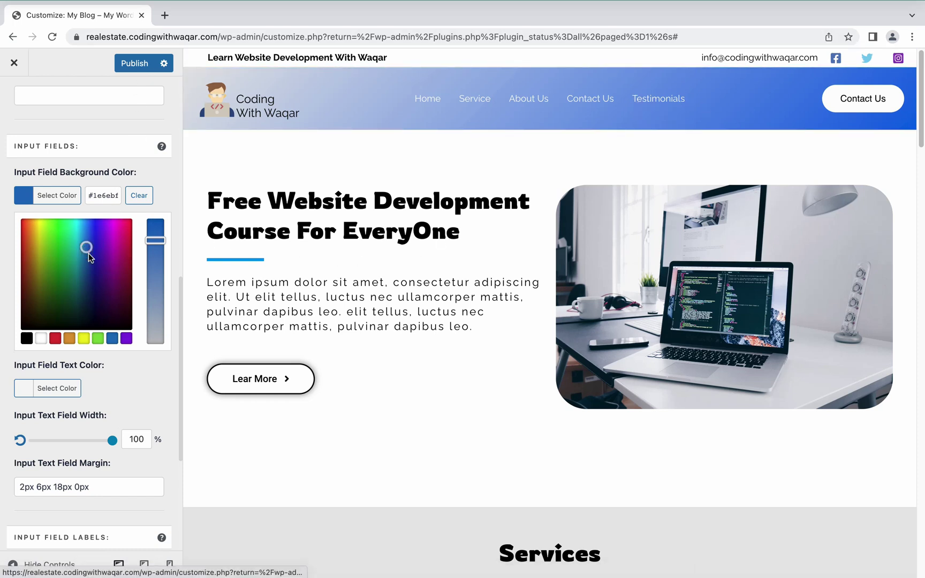
click(132, 63)
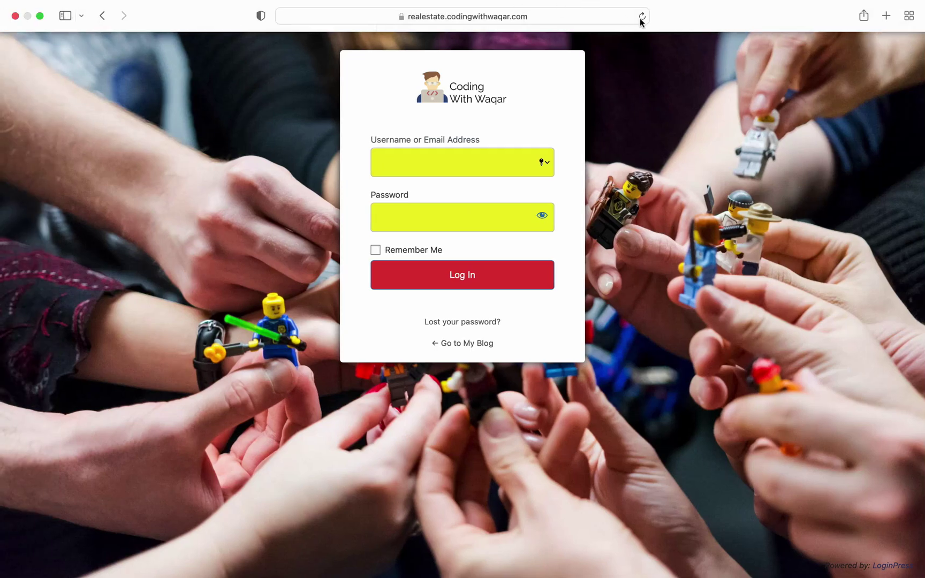
click(642, 18)
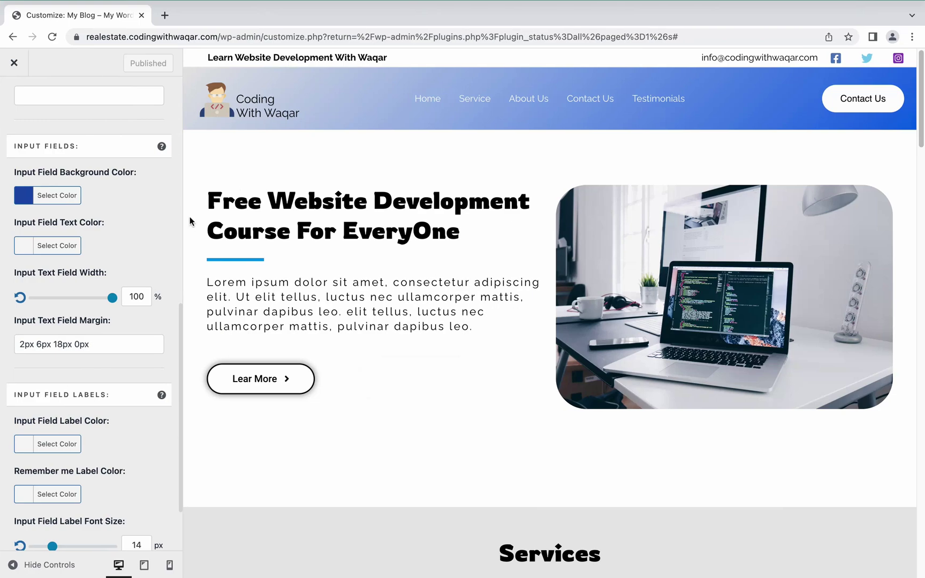
Clear the Input Field Background Color so fields appear white, publish, and reload the login page
click(49, 196)
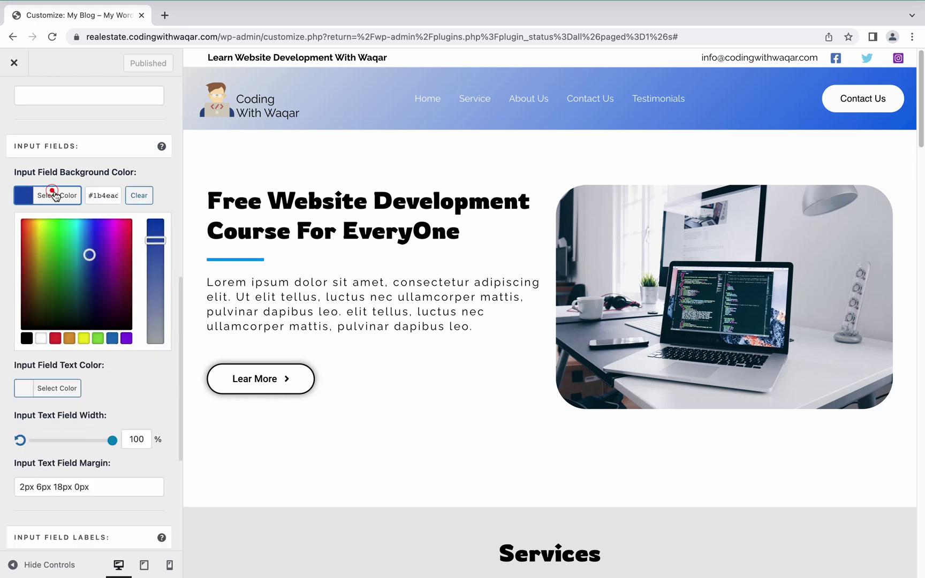
click(137, 197)
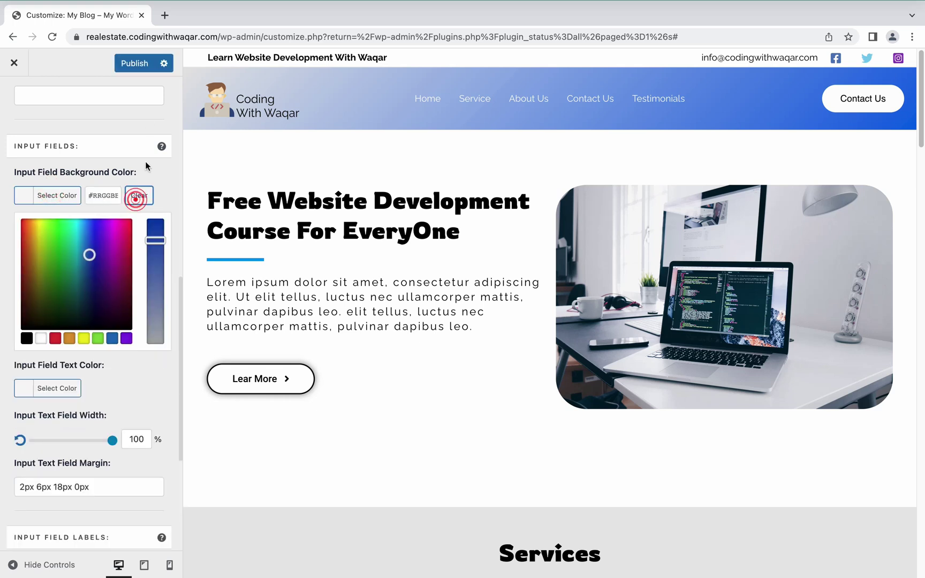
click(144, 68)
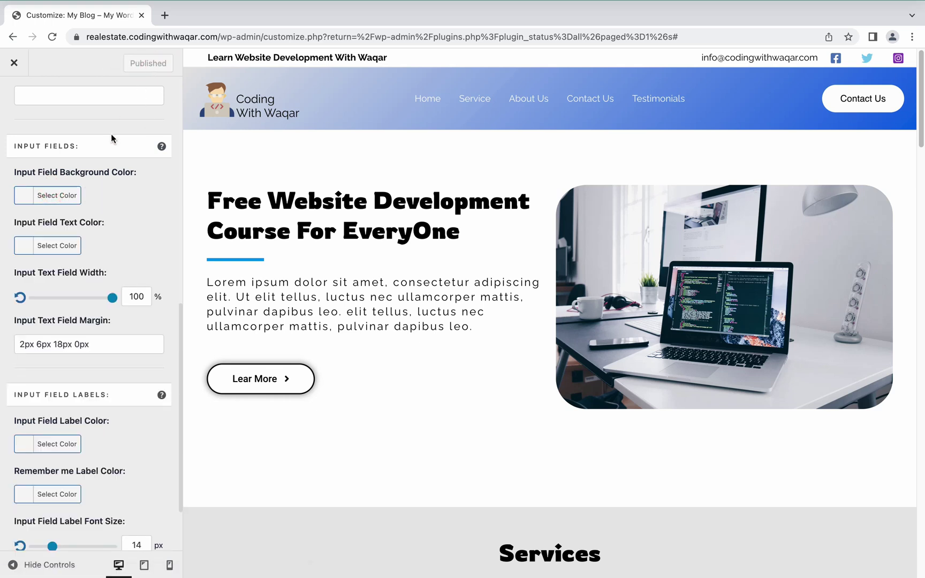
scroll(56, 205, down, 2)
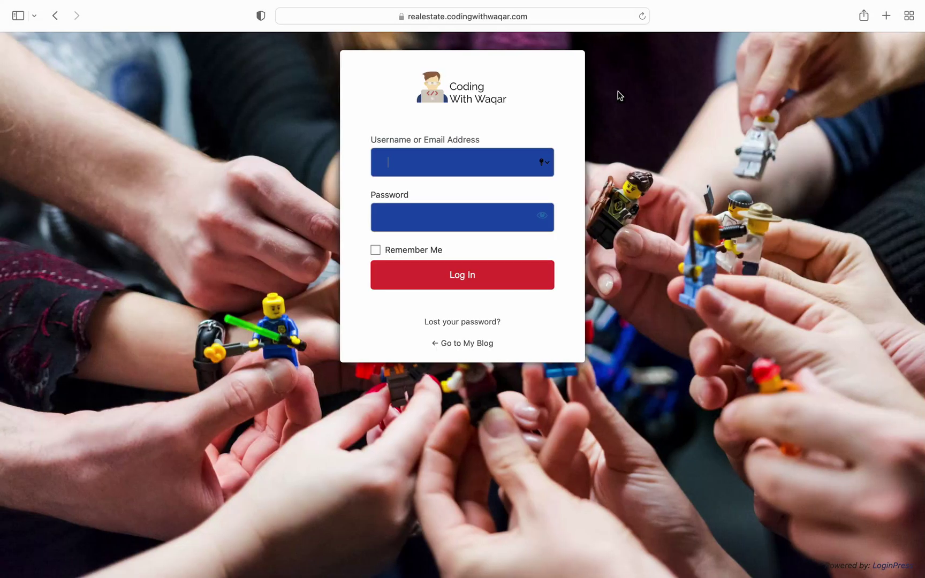
click(638, 17)
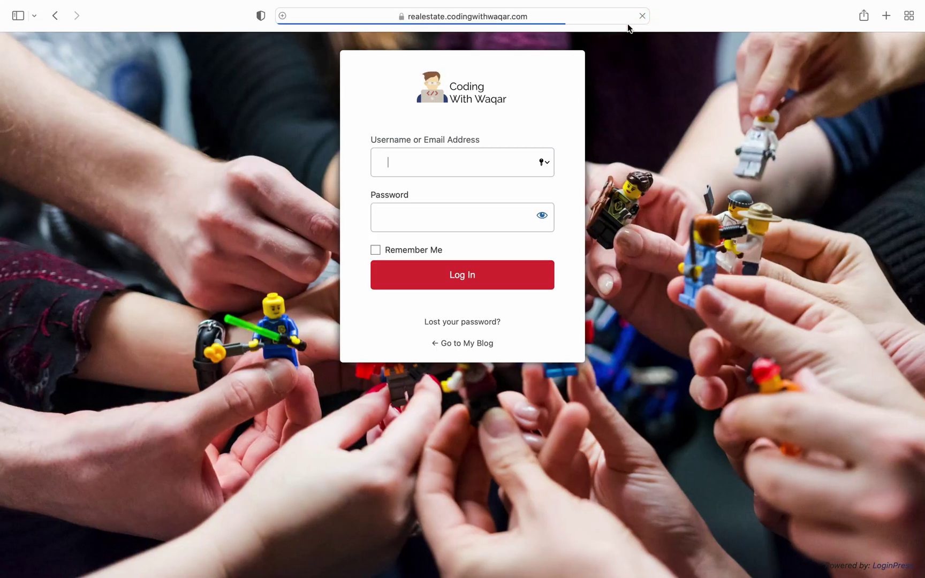